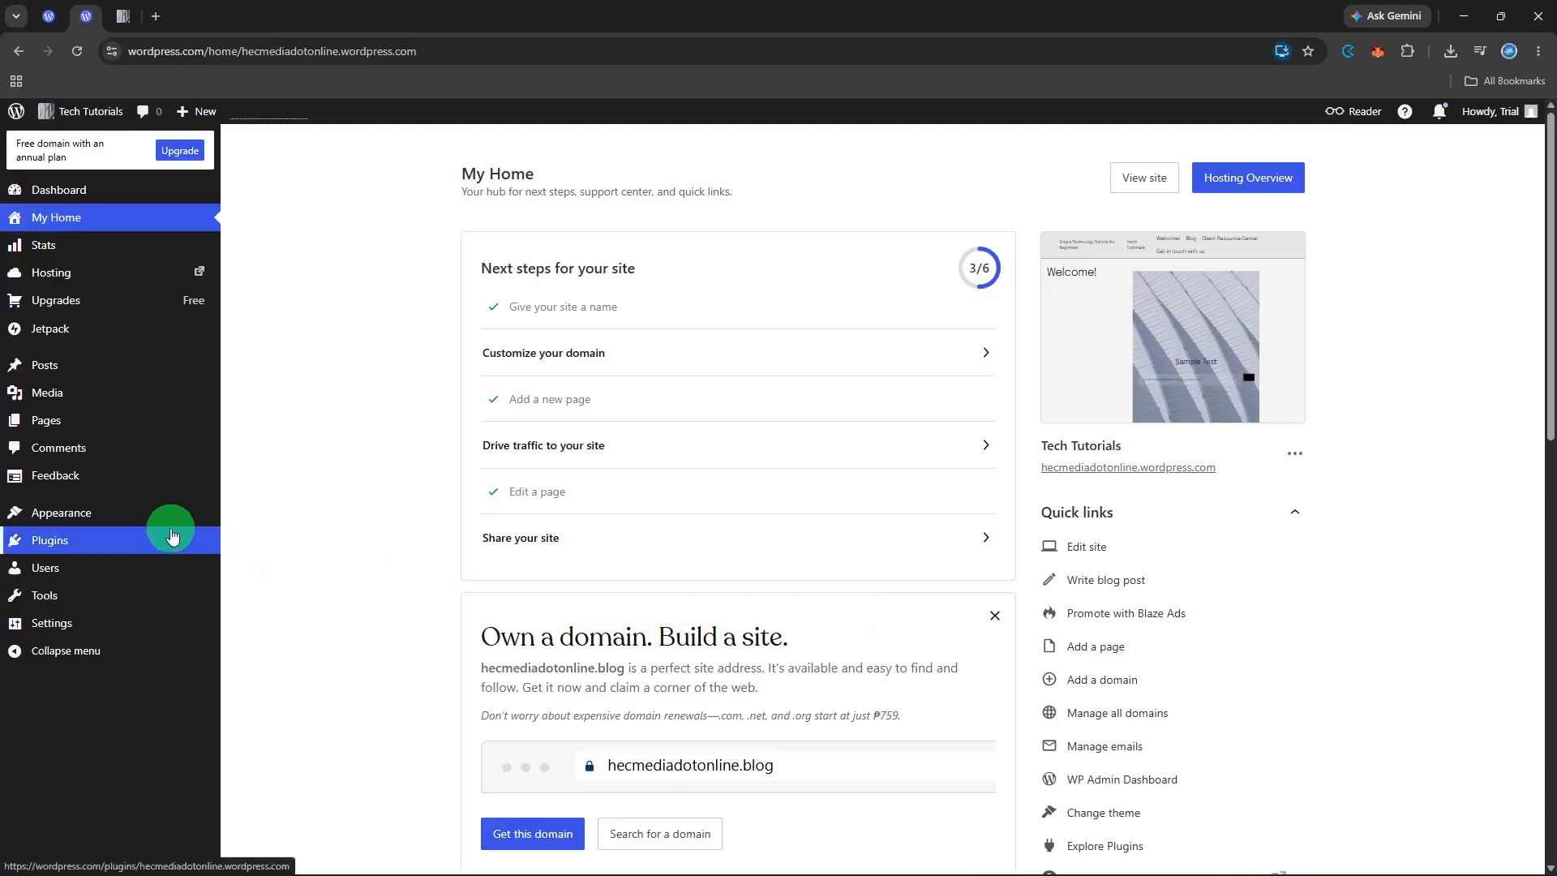
Step: Open the site editor's styles and show the color options for the site background
mouse_move(151, 525)
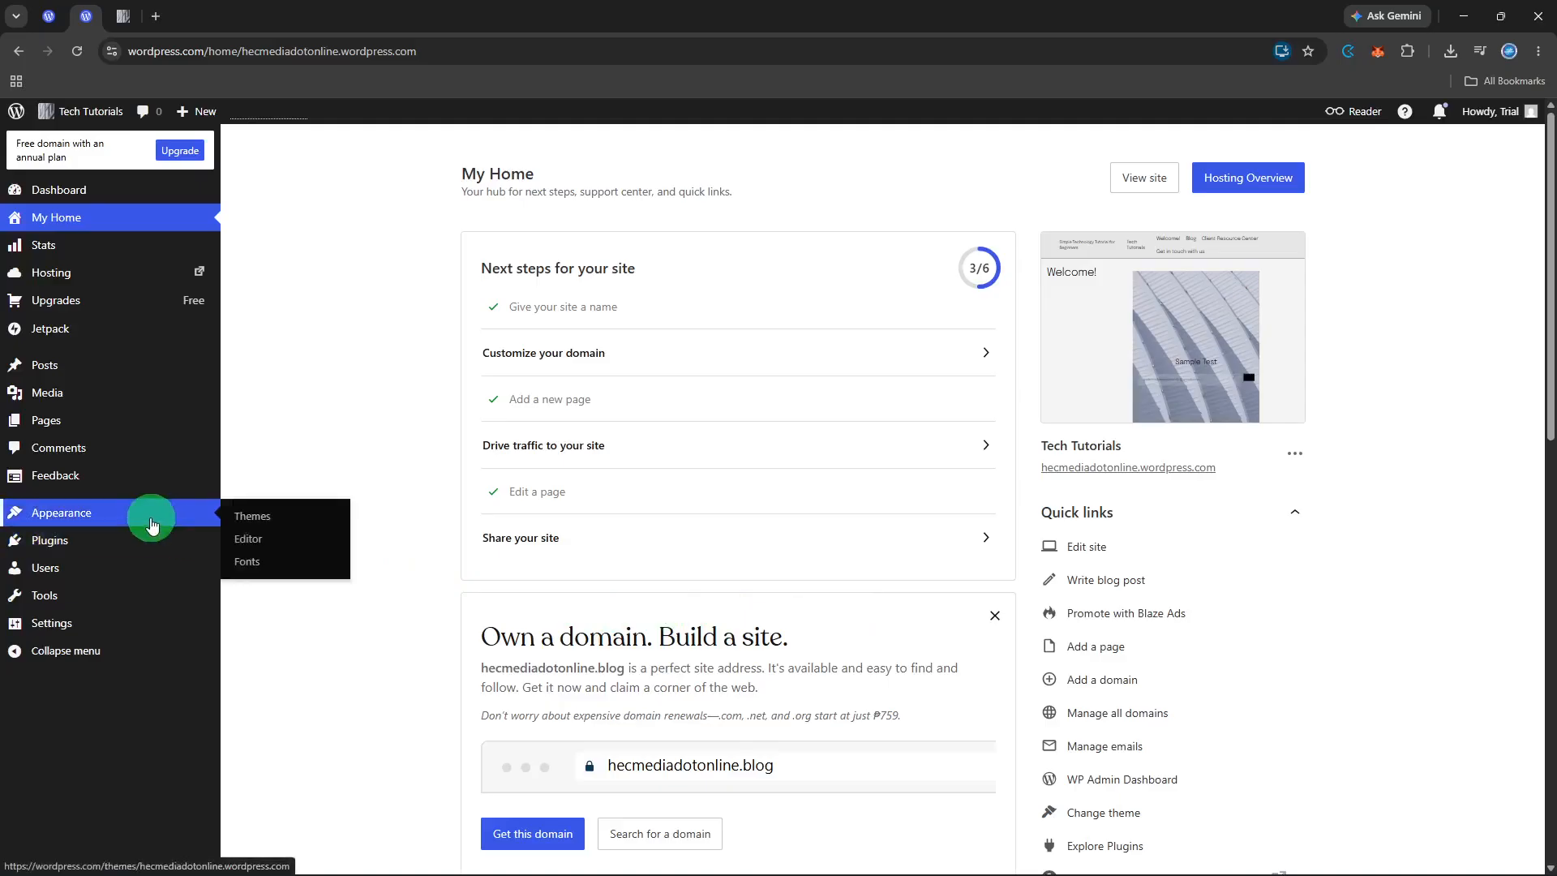
left_click(246, 538)
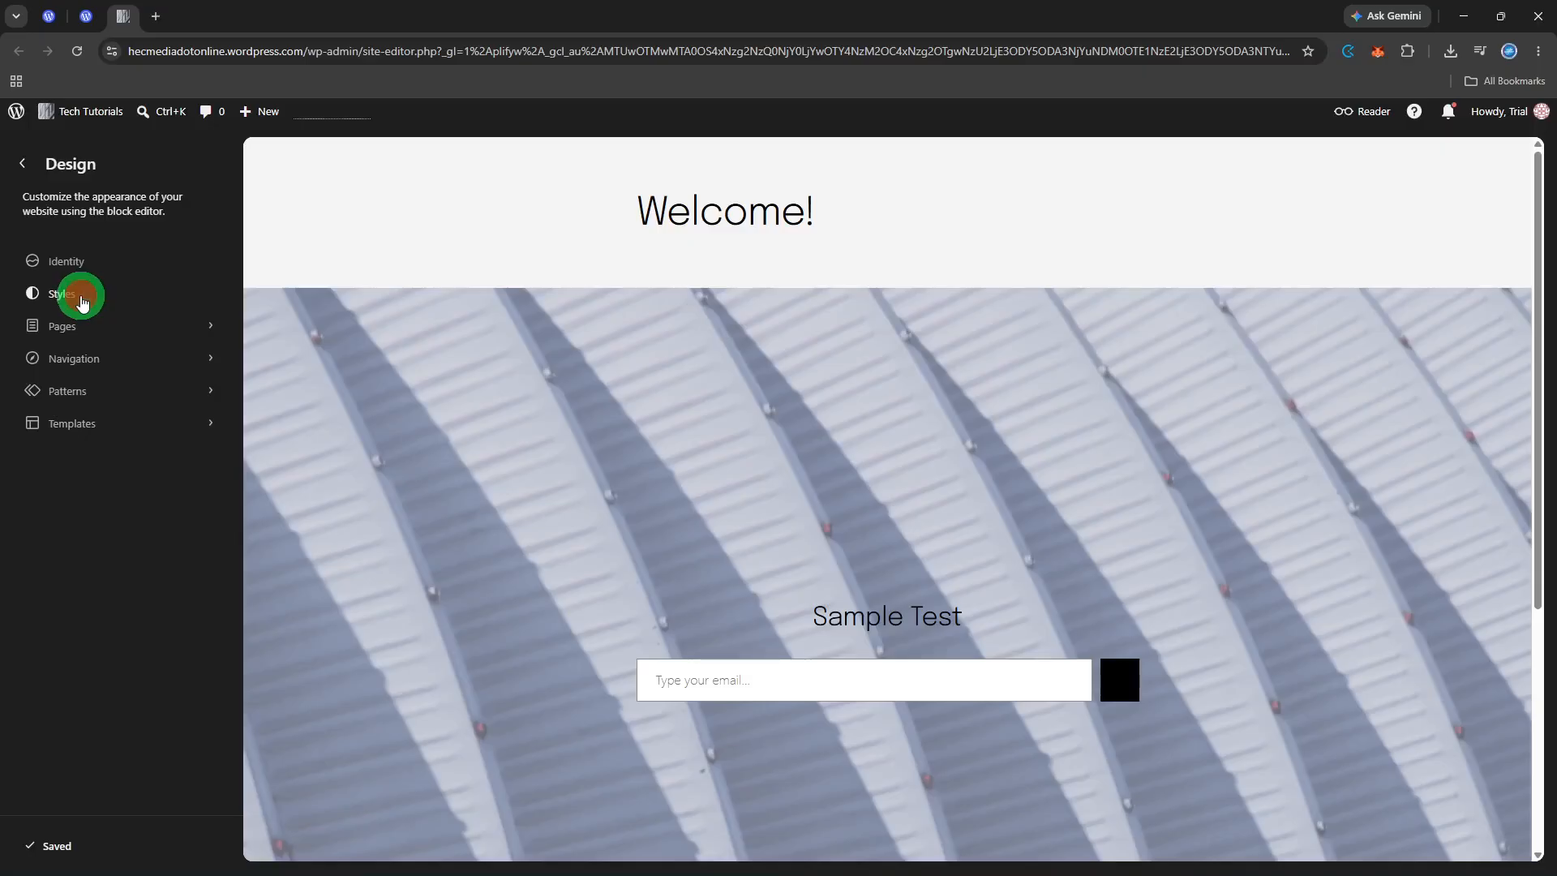
left_click(81, 302)
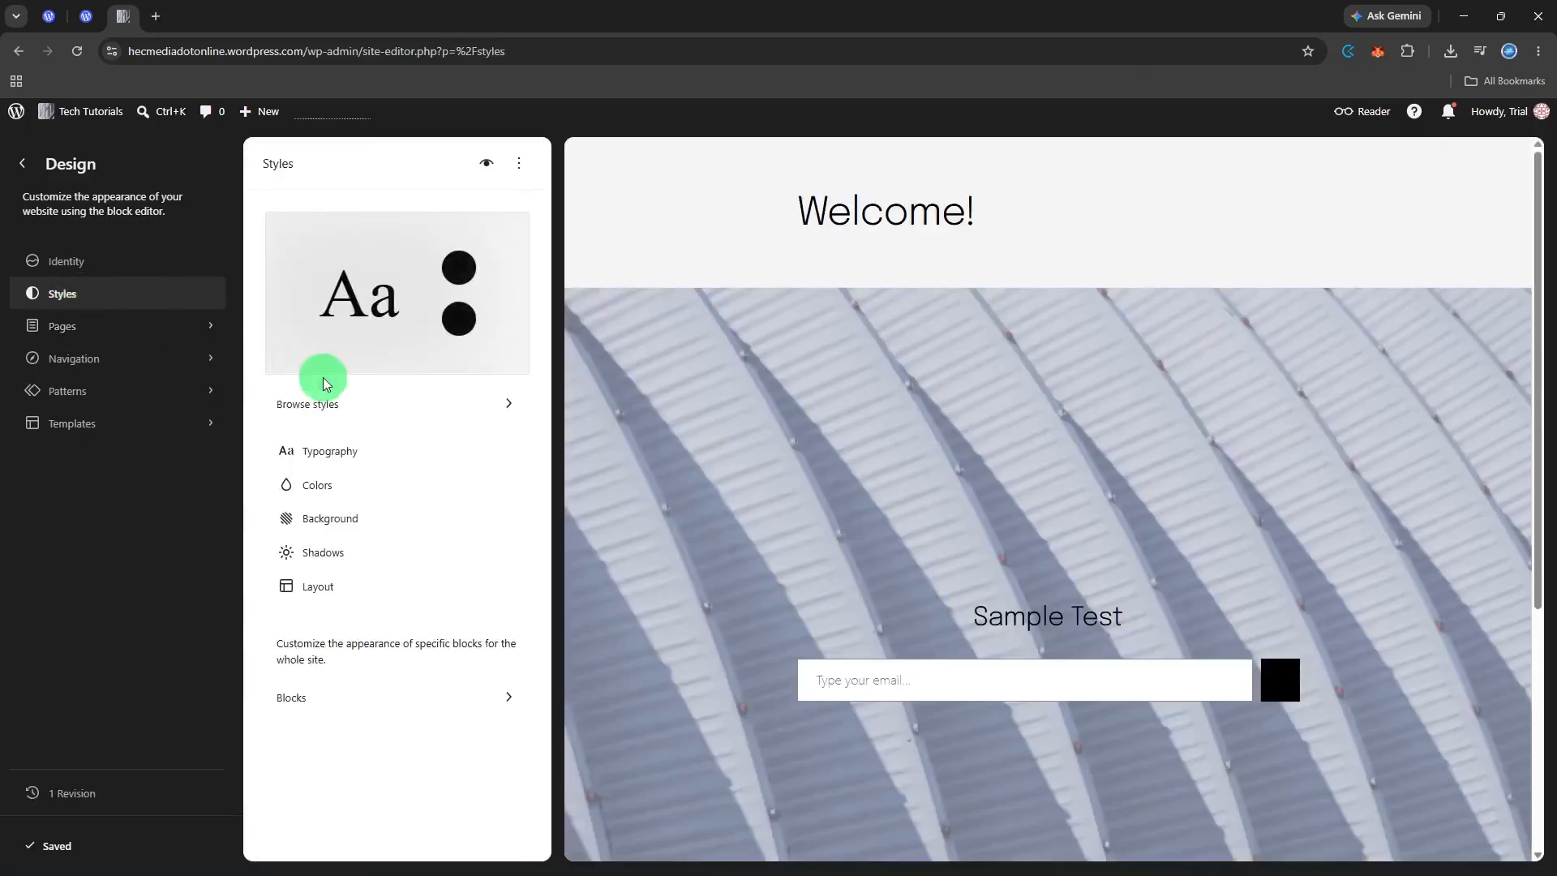
left_click(404, 519)
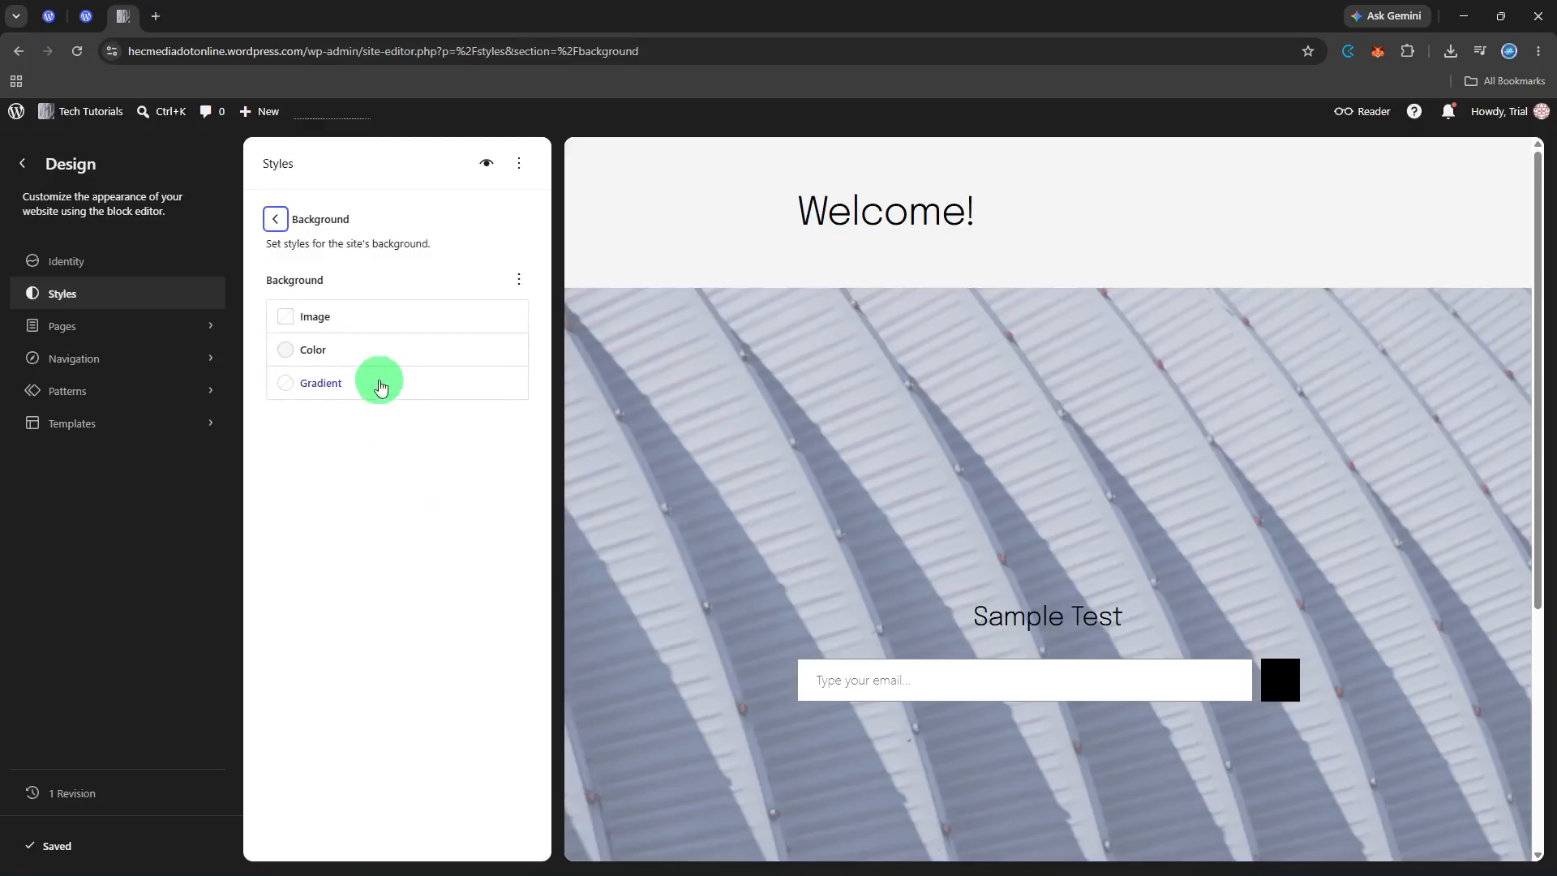
left_click(372, 357)
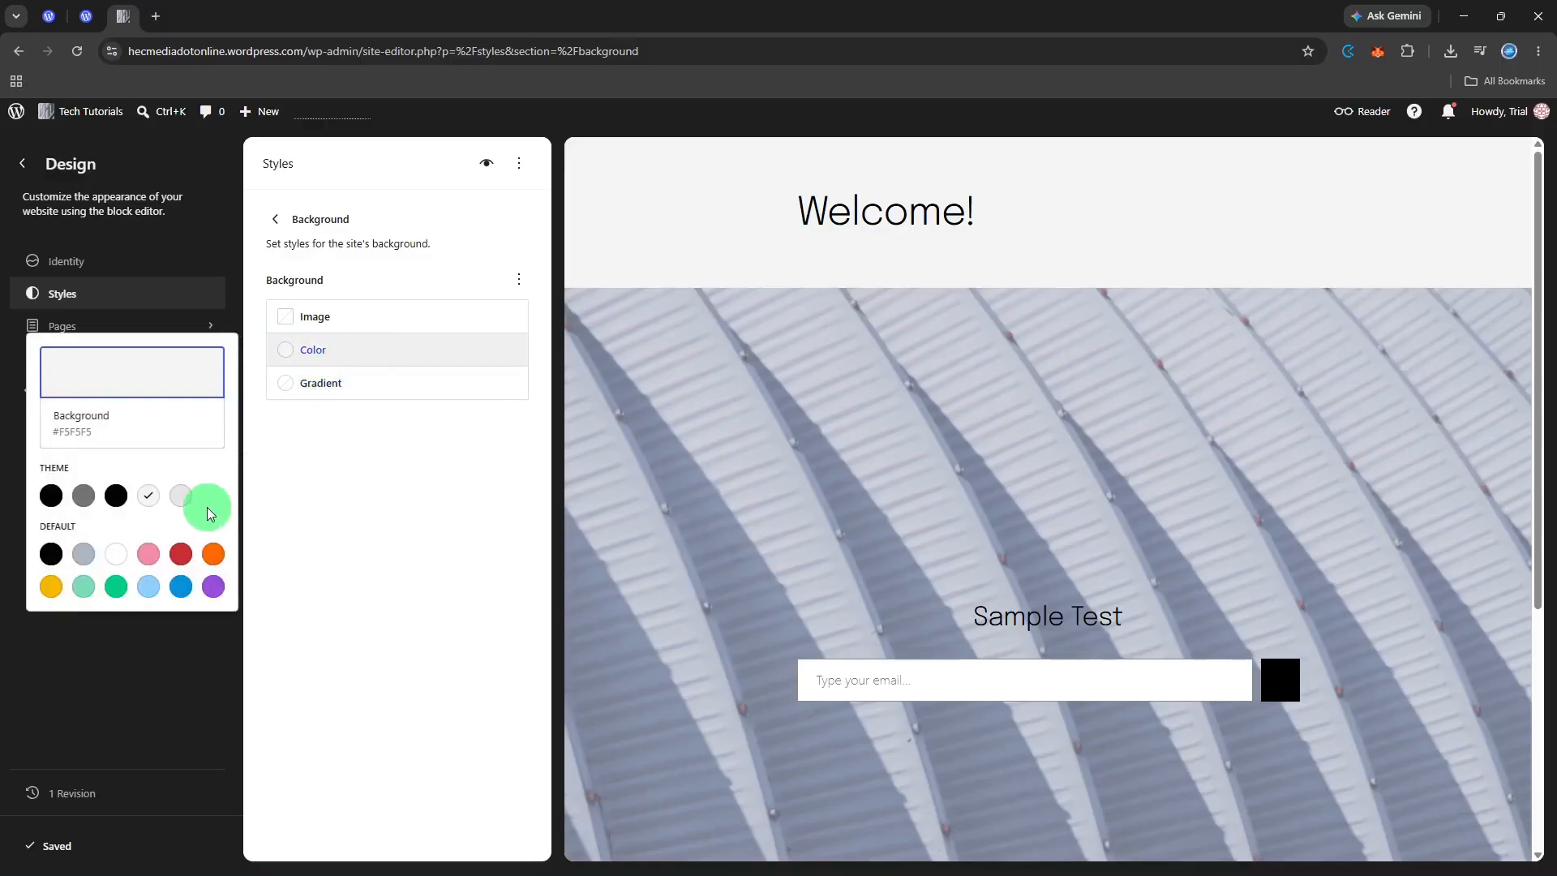
Step: Try different theme and default colors for the site background, including White, Pale cyan blue, Vivid purple, Tertiary and Secondary
left_click(182, 507)
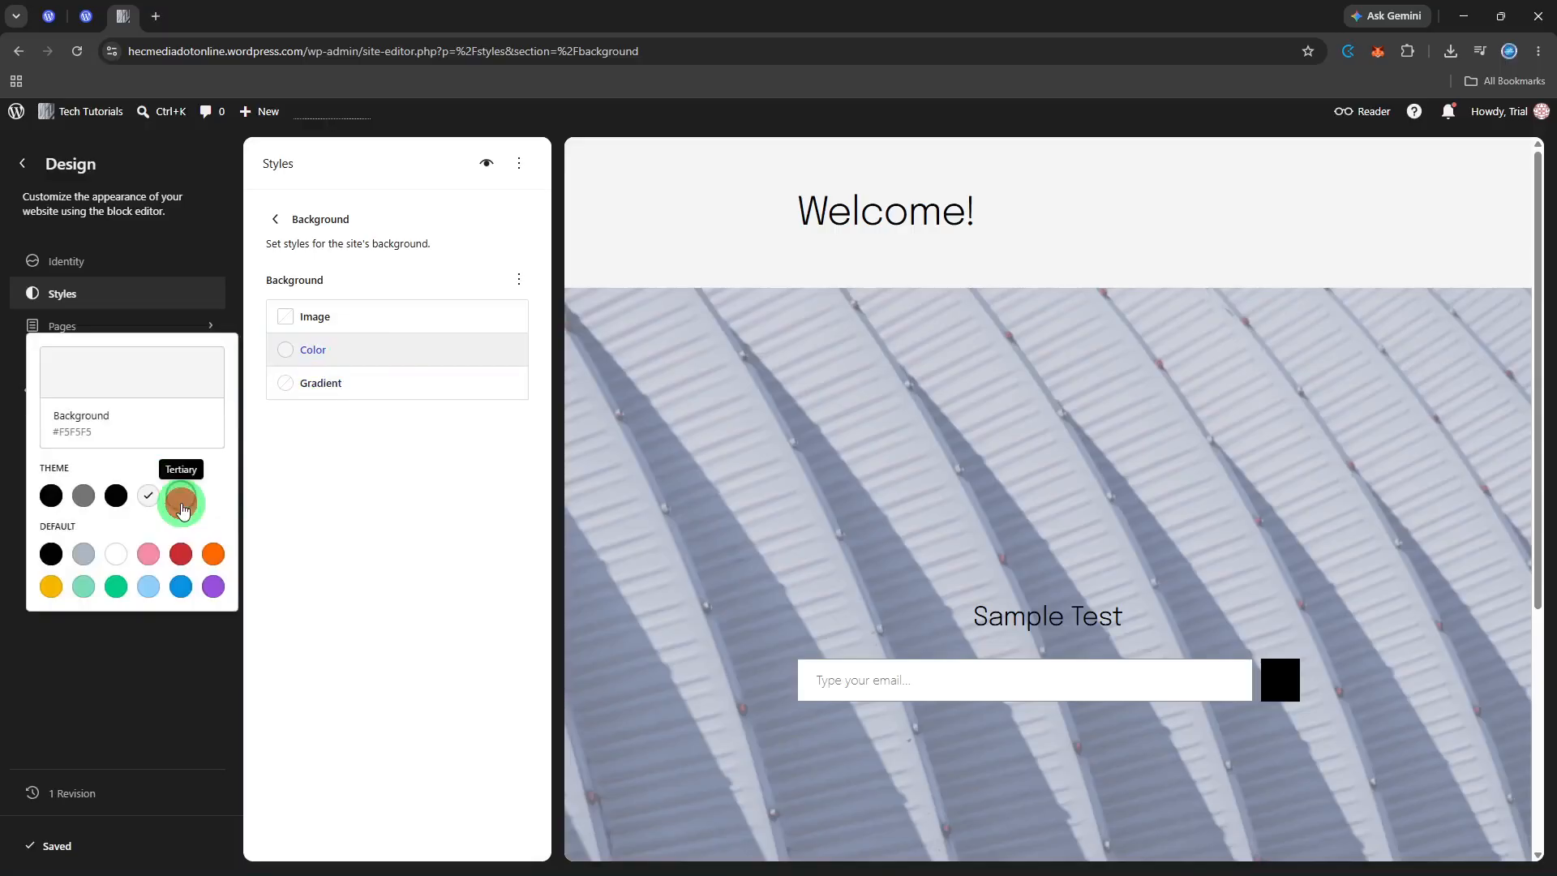
left_click(148, 496)
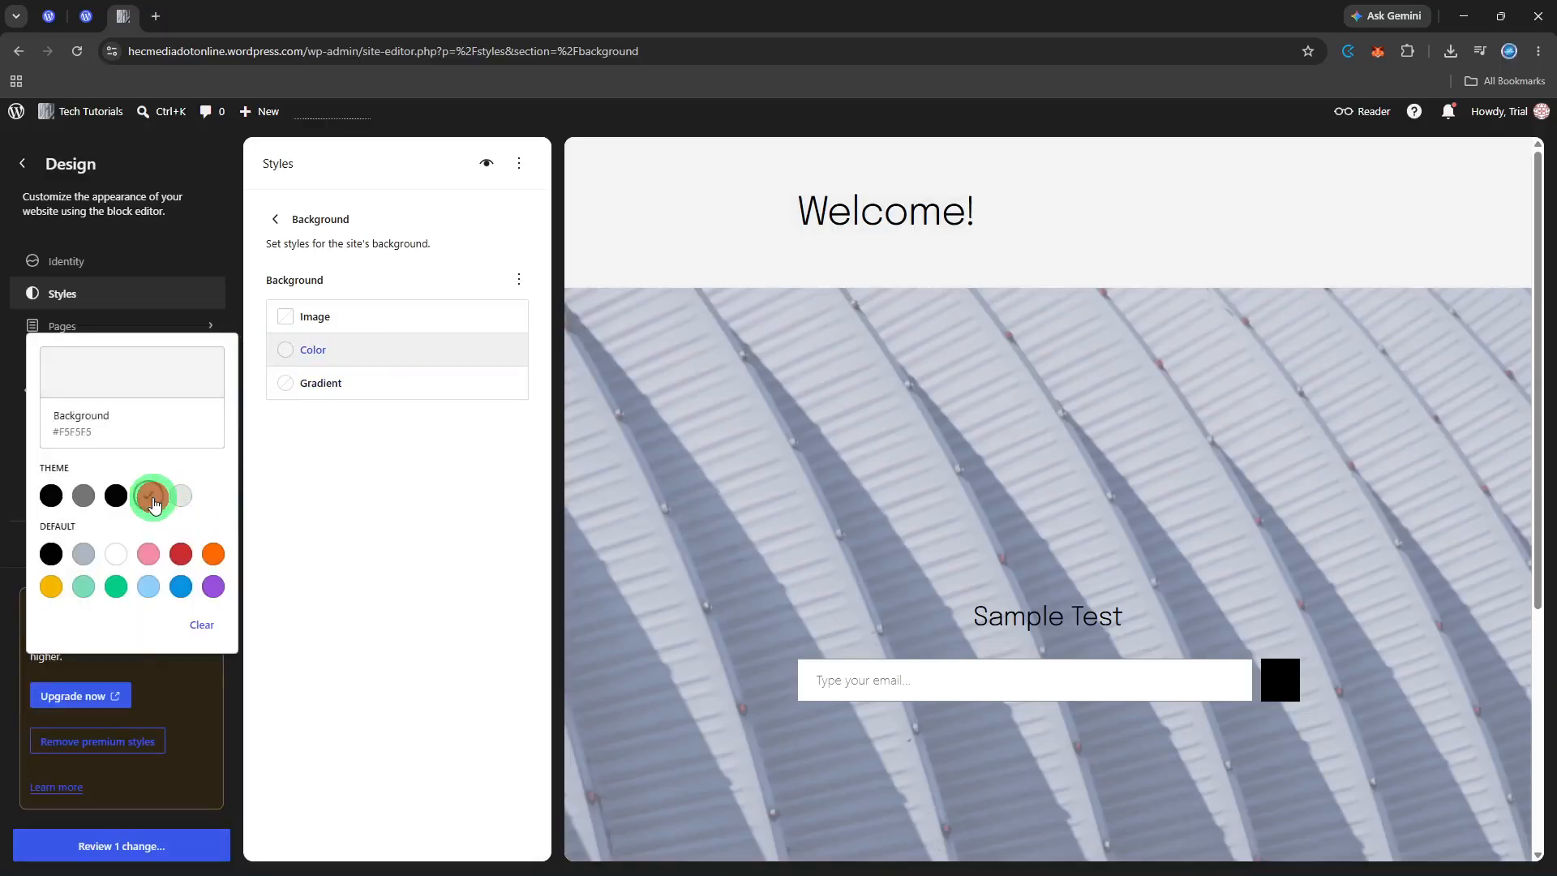
left_click(119, 557)
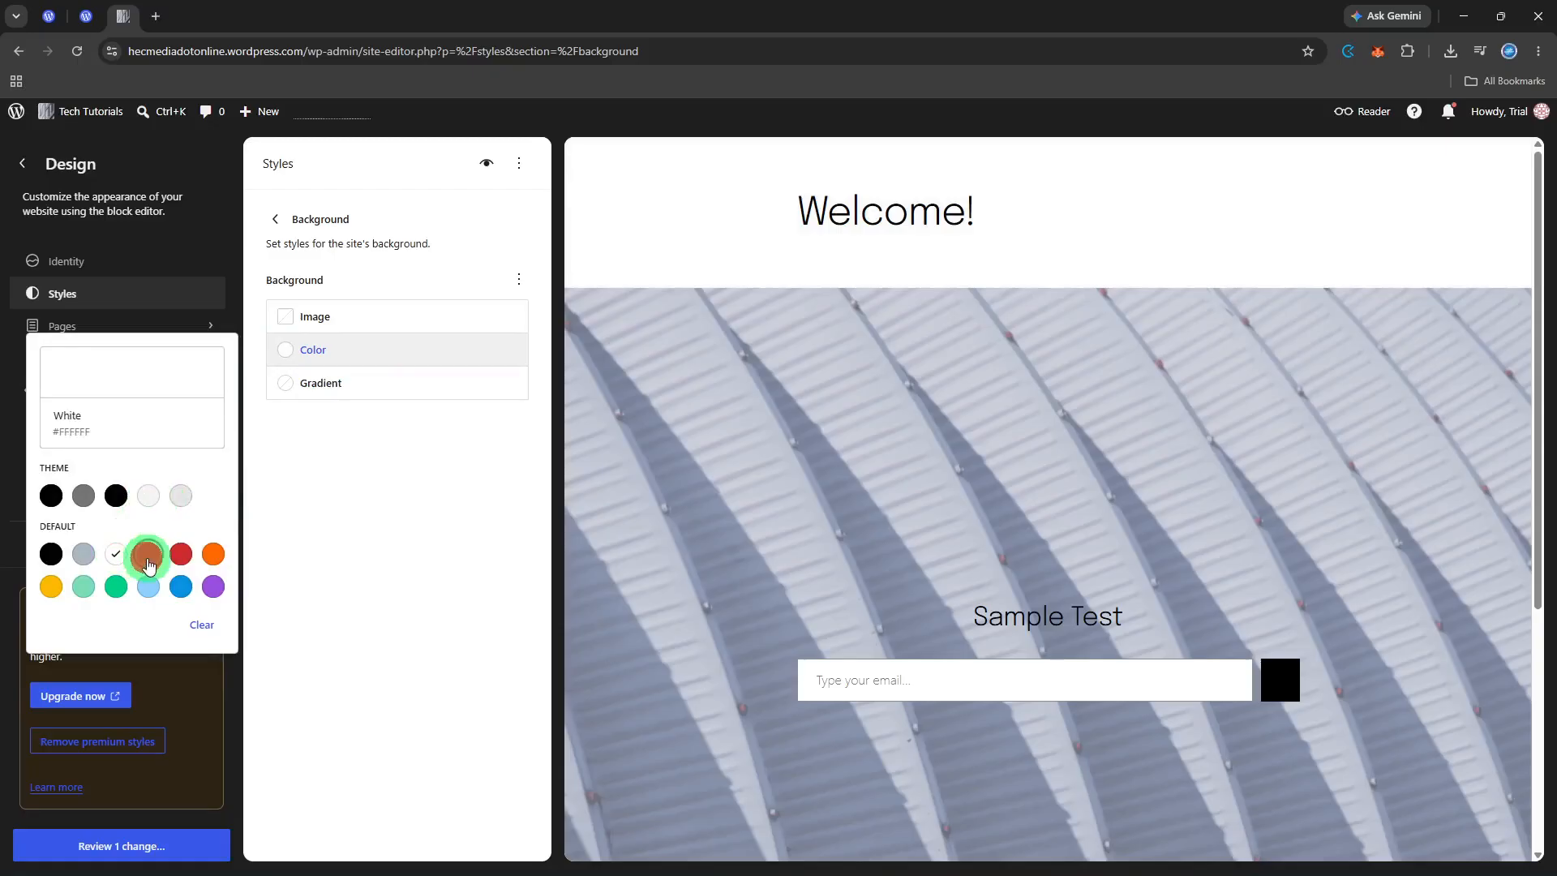
left_click(148, 554)
left_click(146, 594)
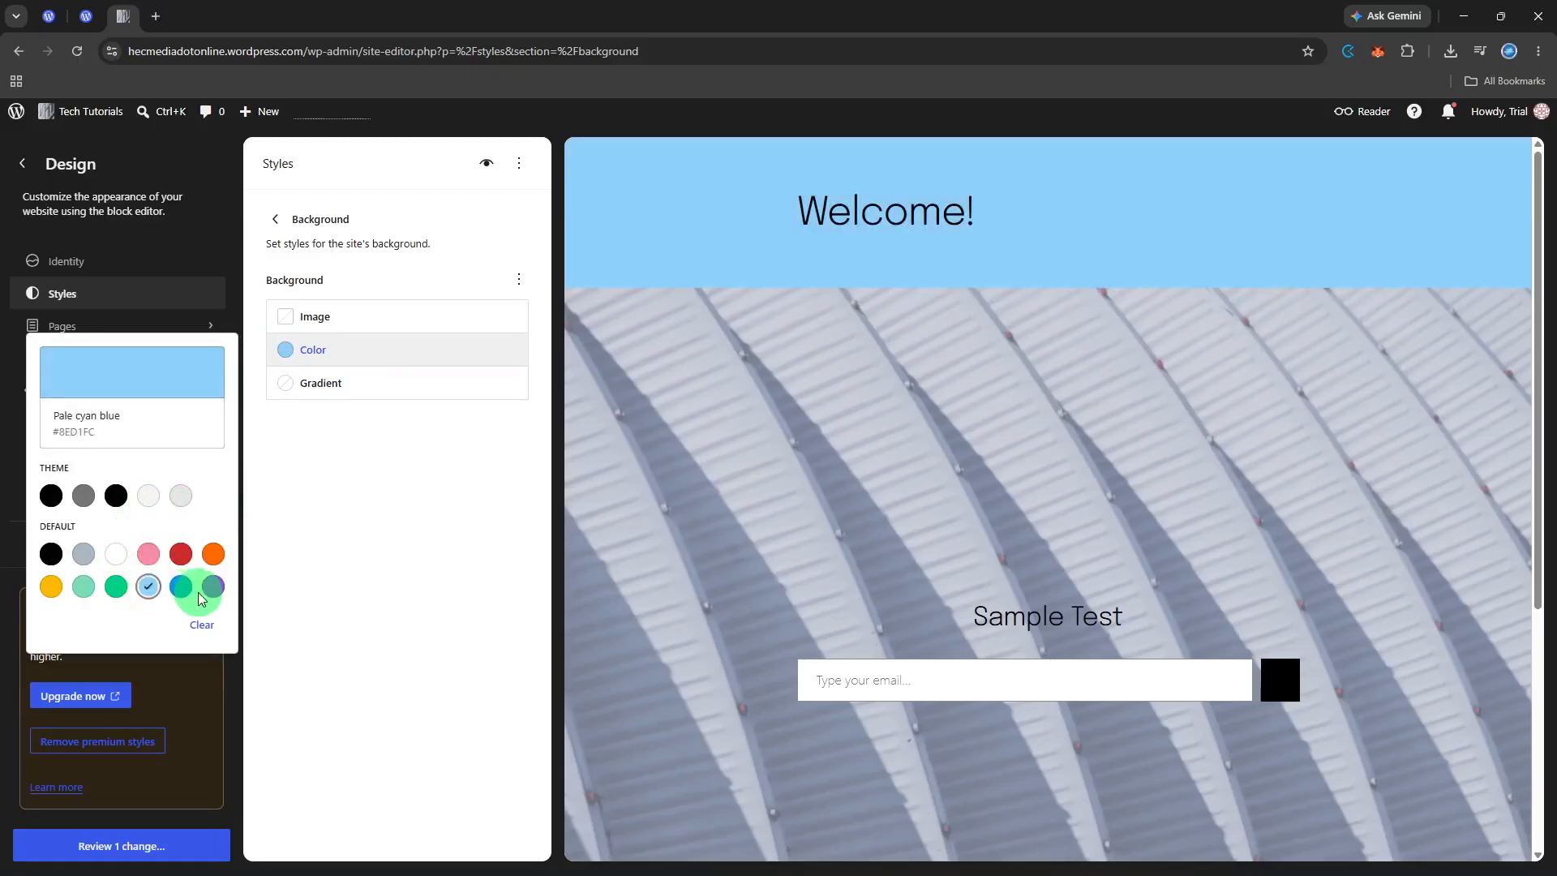
left_click(211, 589)
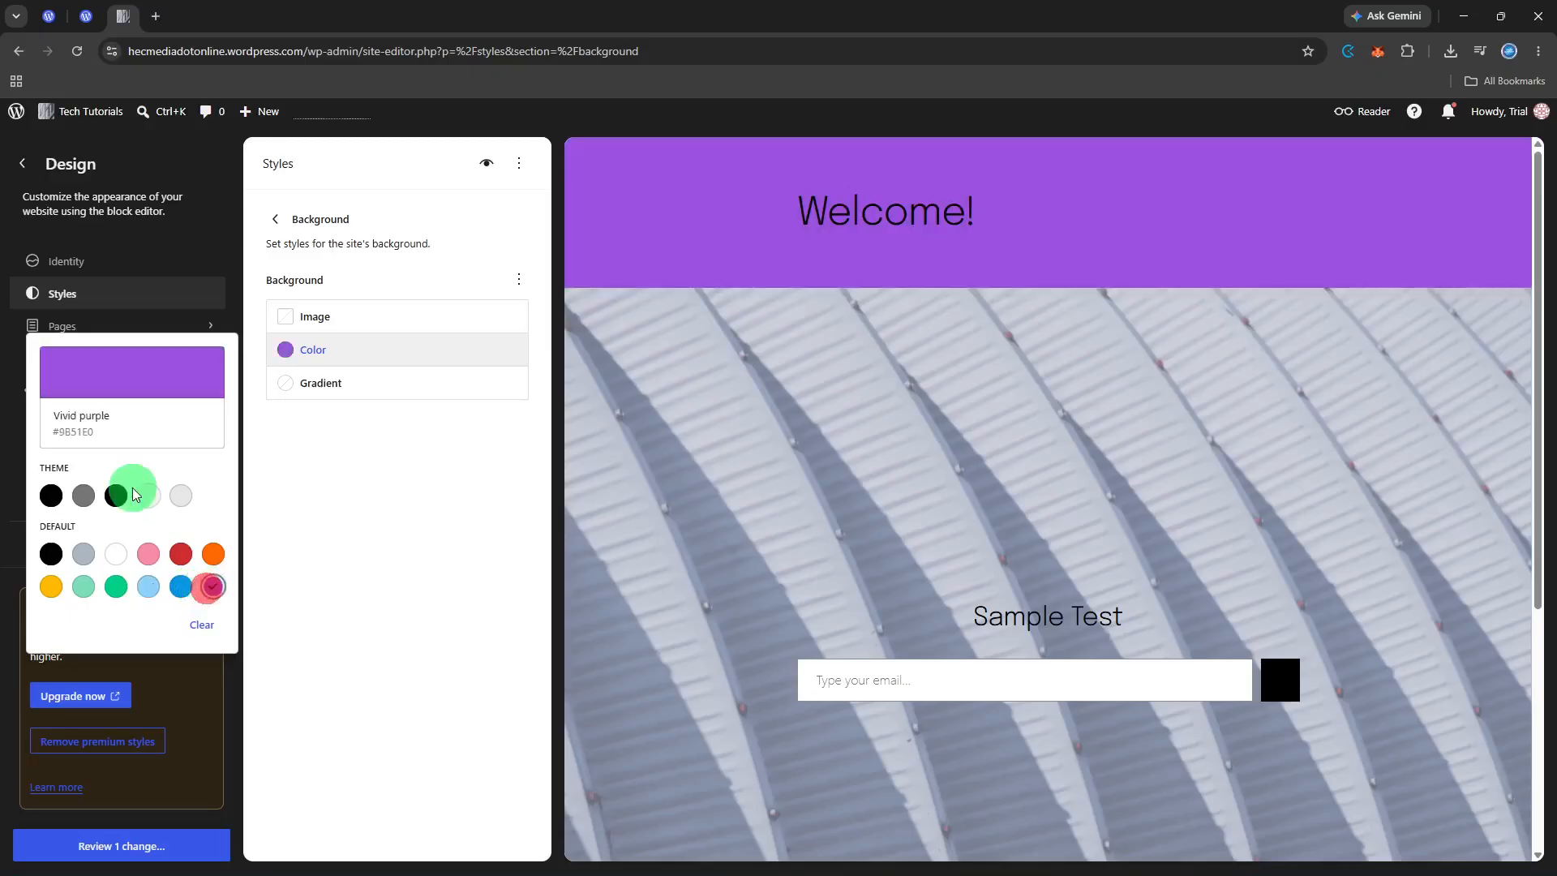
left_click(180, 496)
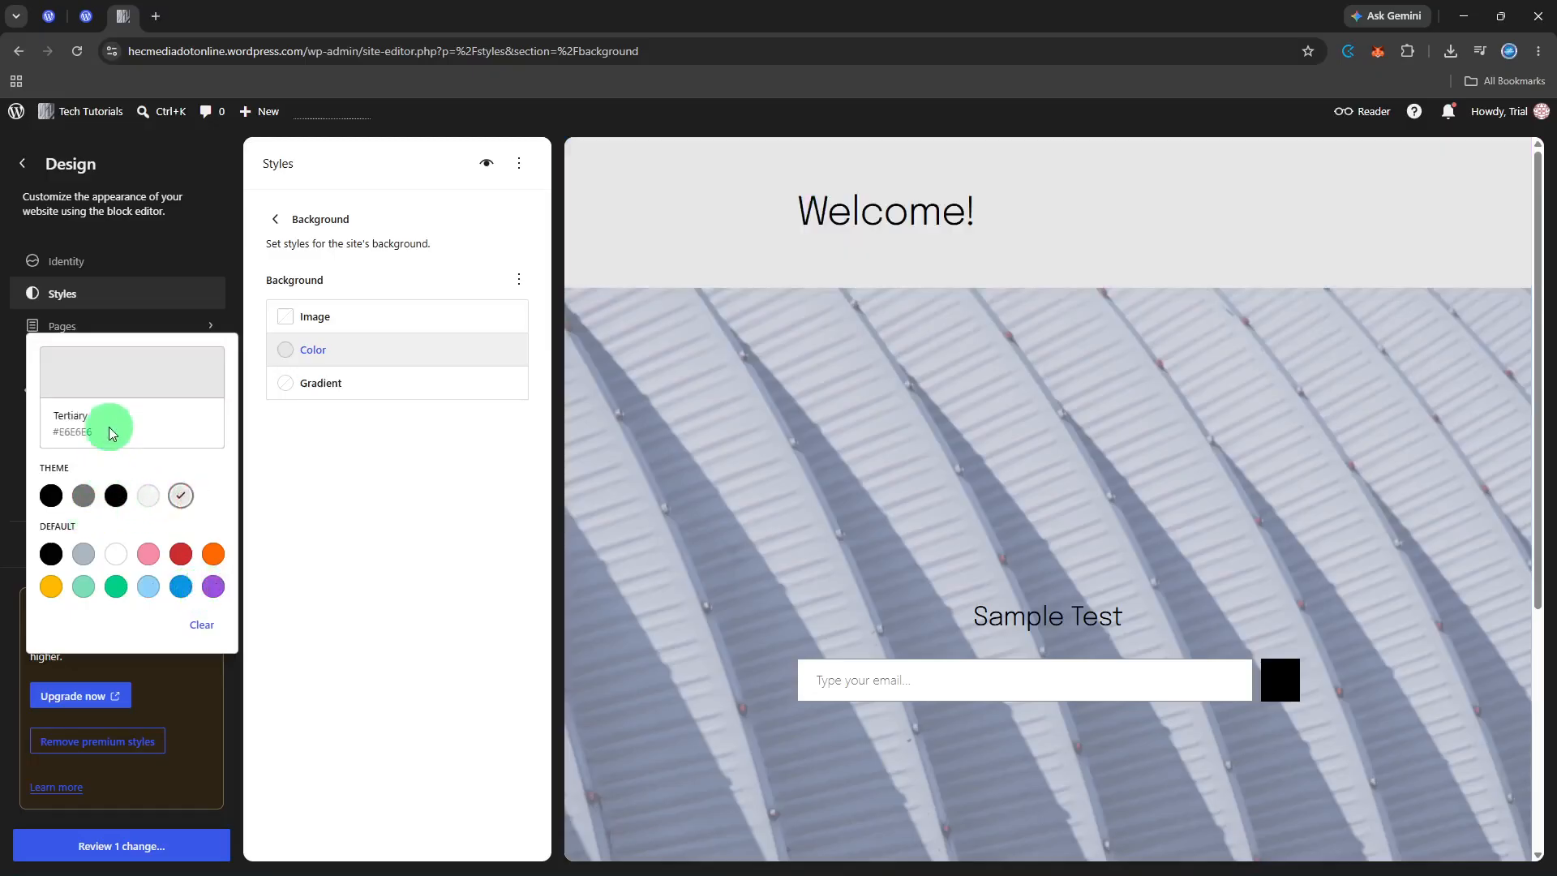
left_click(143, 502)
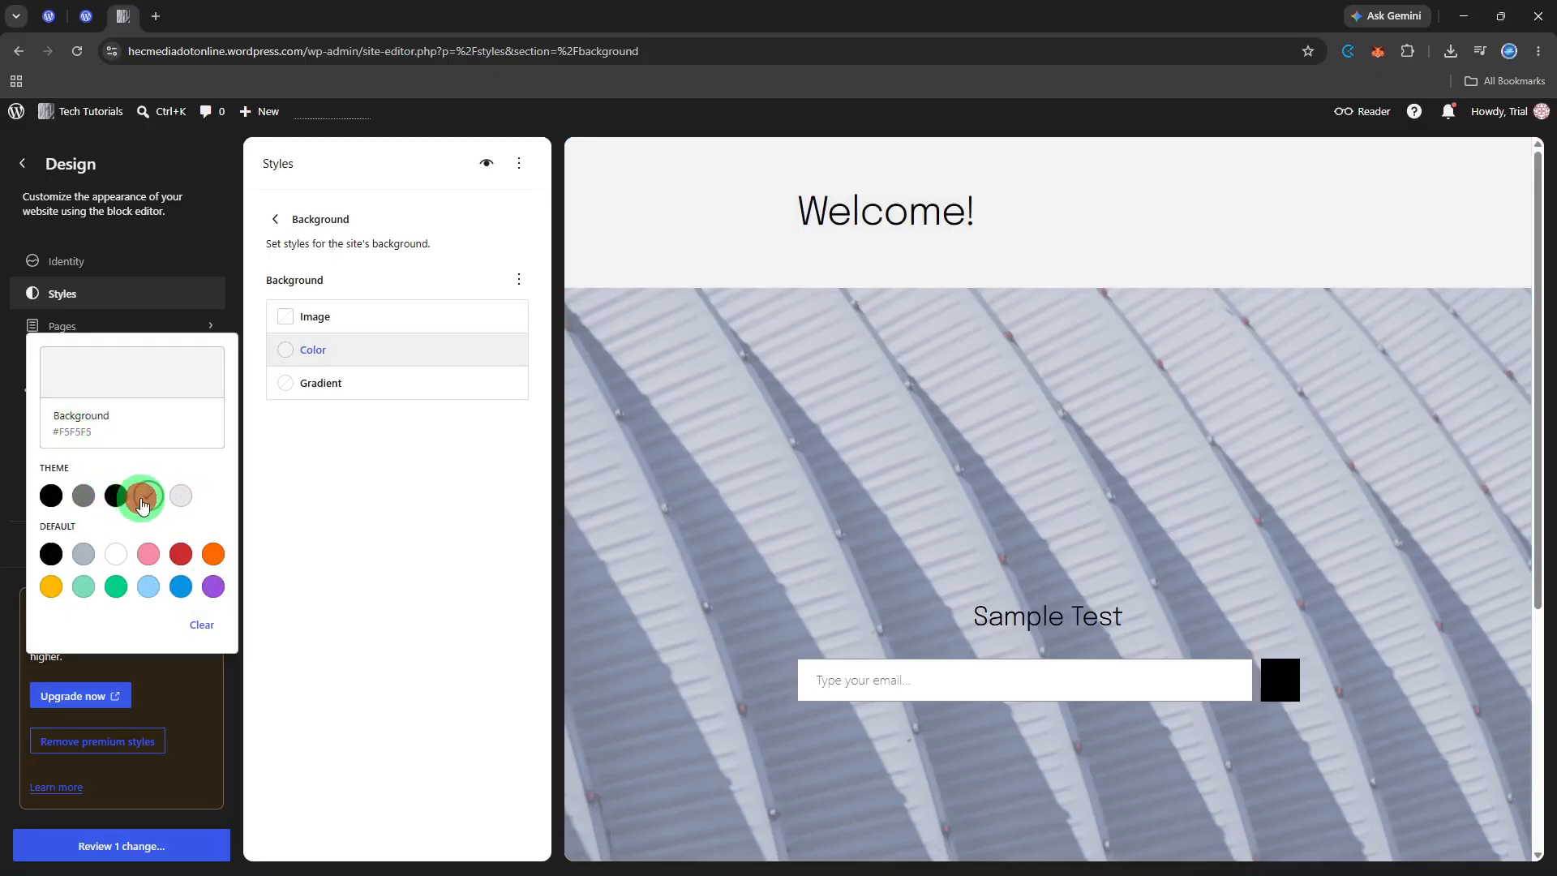
left_click(125, 563)
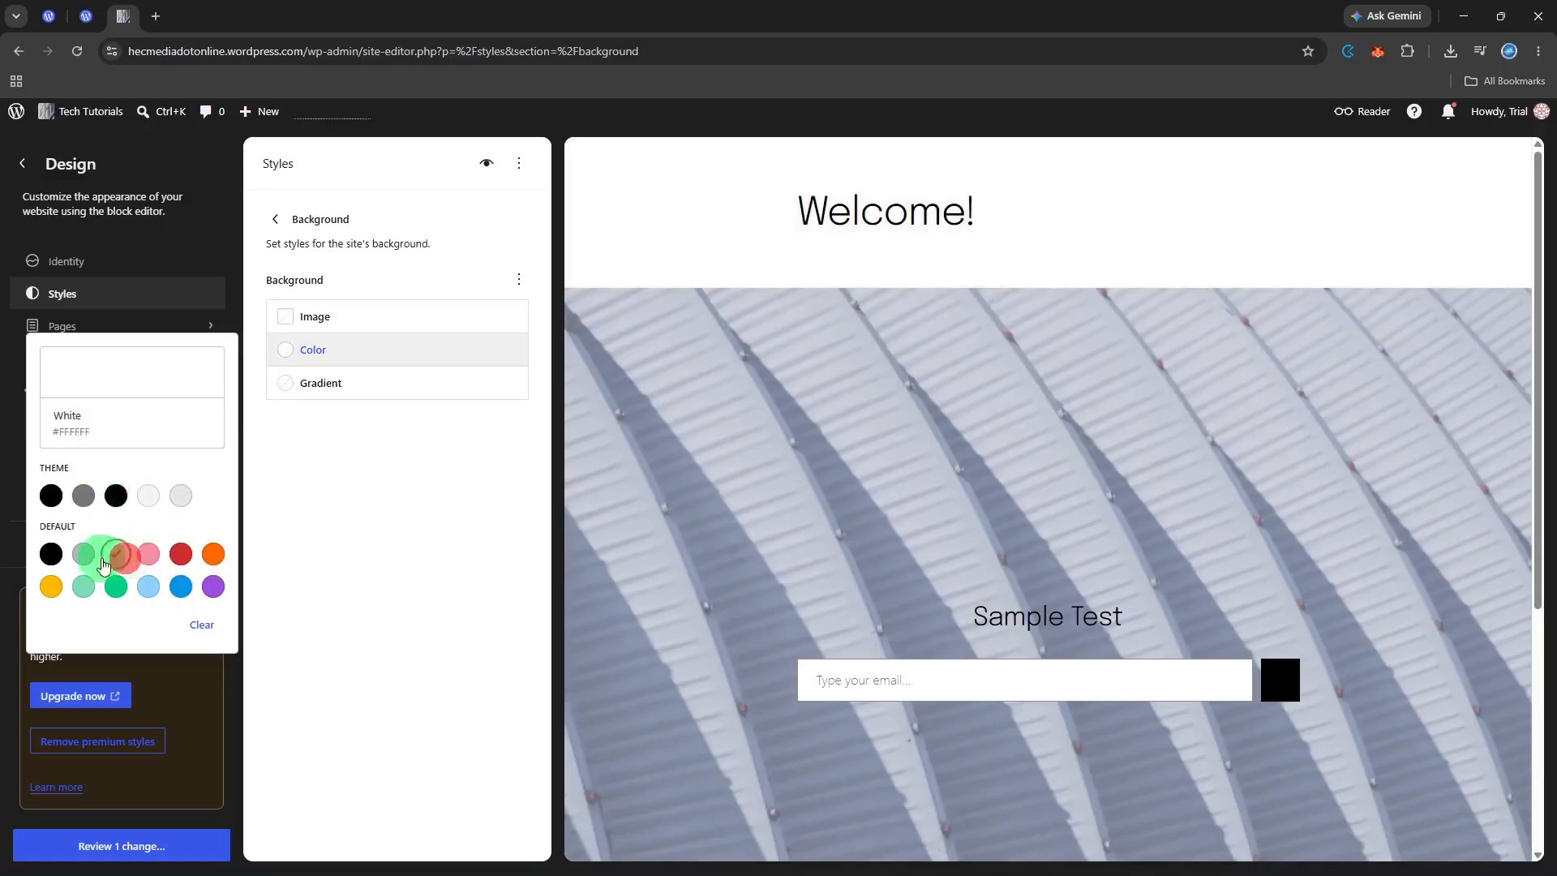
left_click(84, 554)
left_click(148, 495)
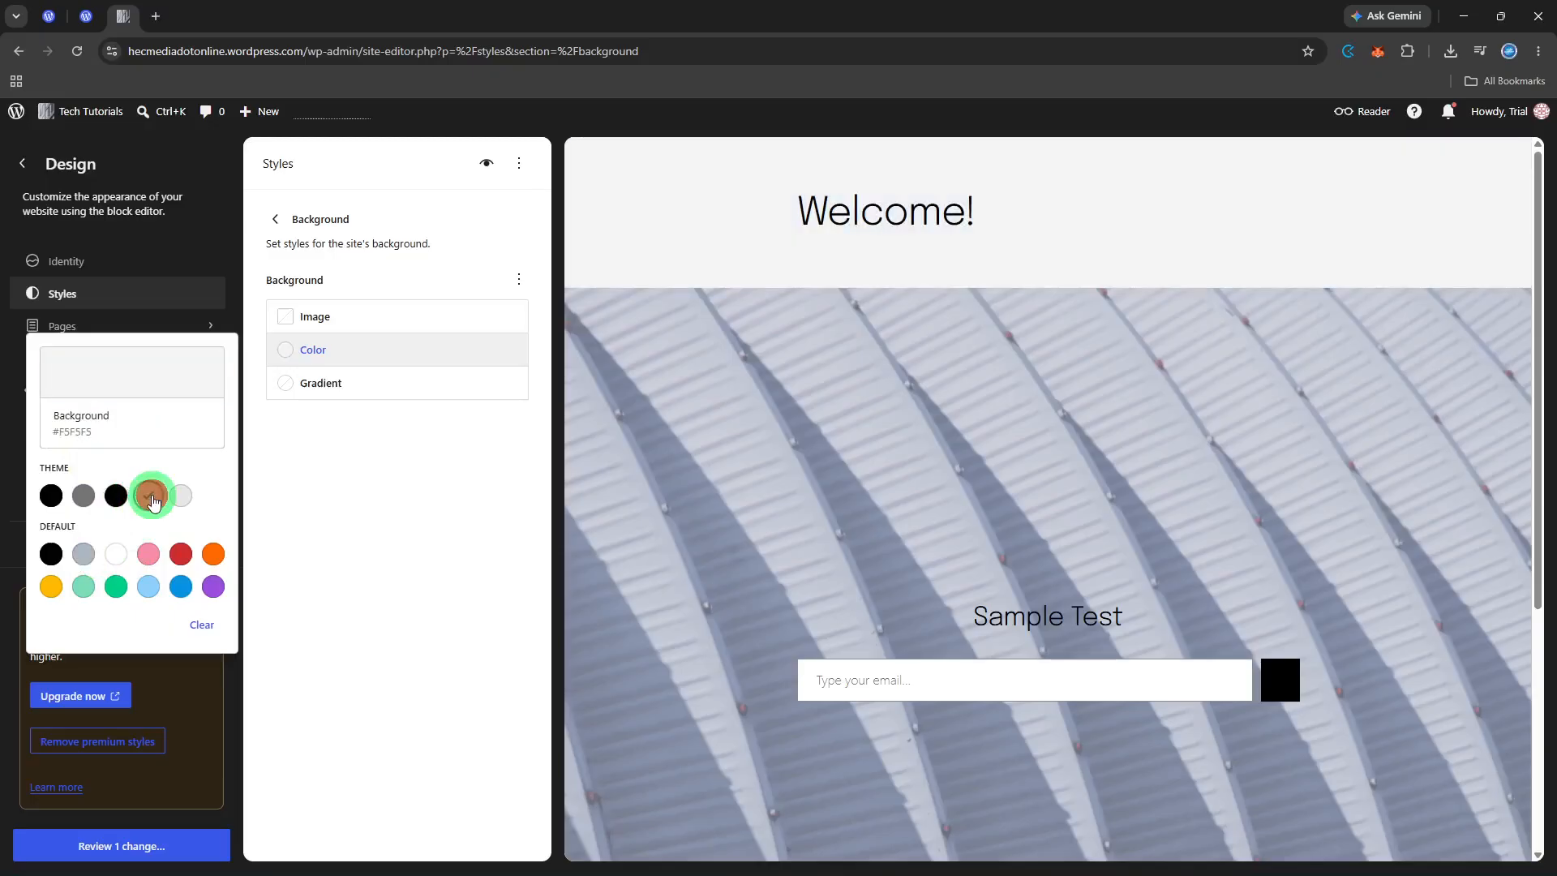
left_click(103, 545)
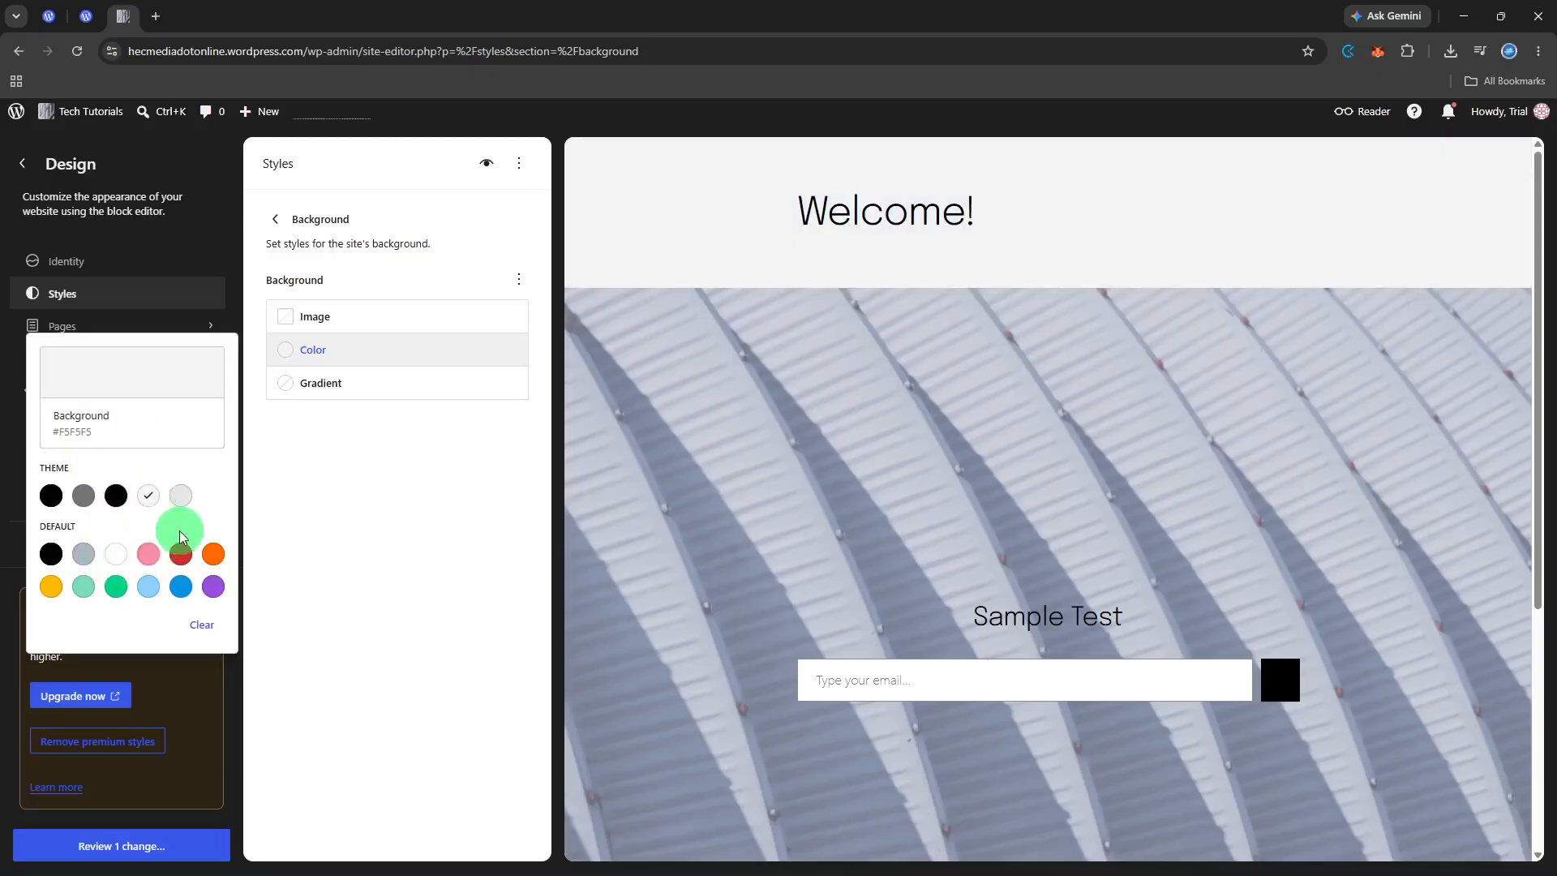
left_click(95, 510)
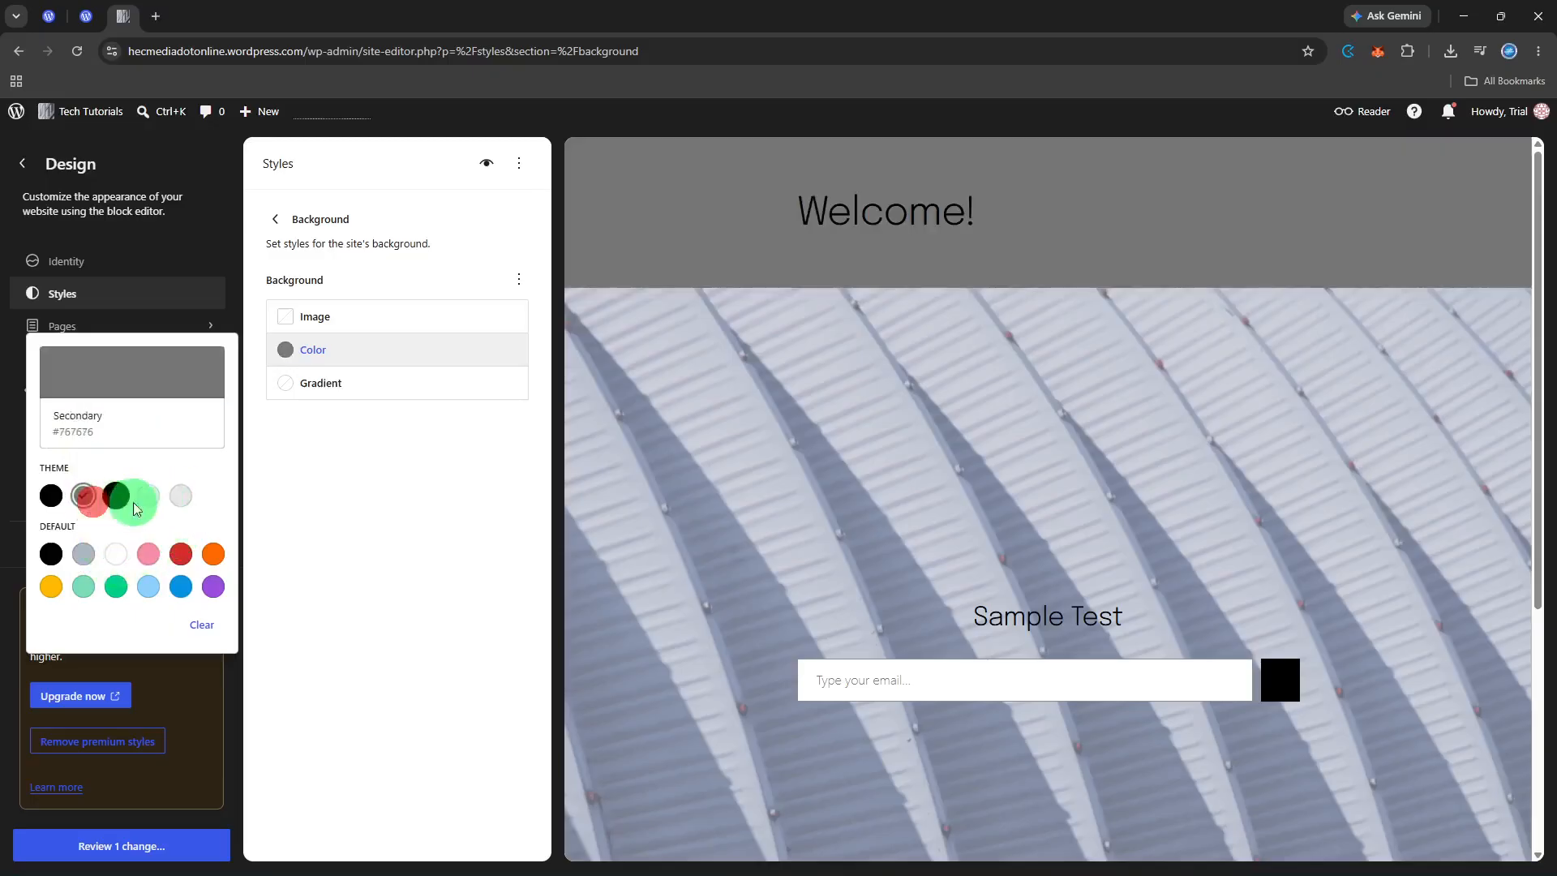
Step: Set the site background to the theme color Background (#F5F5F5) and save the custom styles
left_click(149, 505)
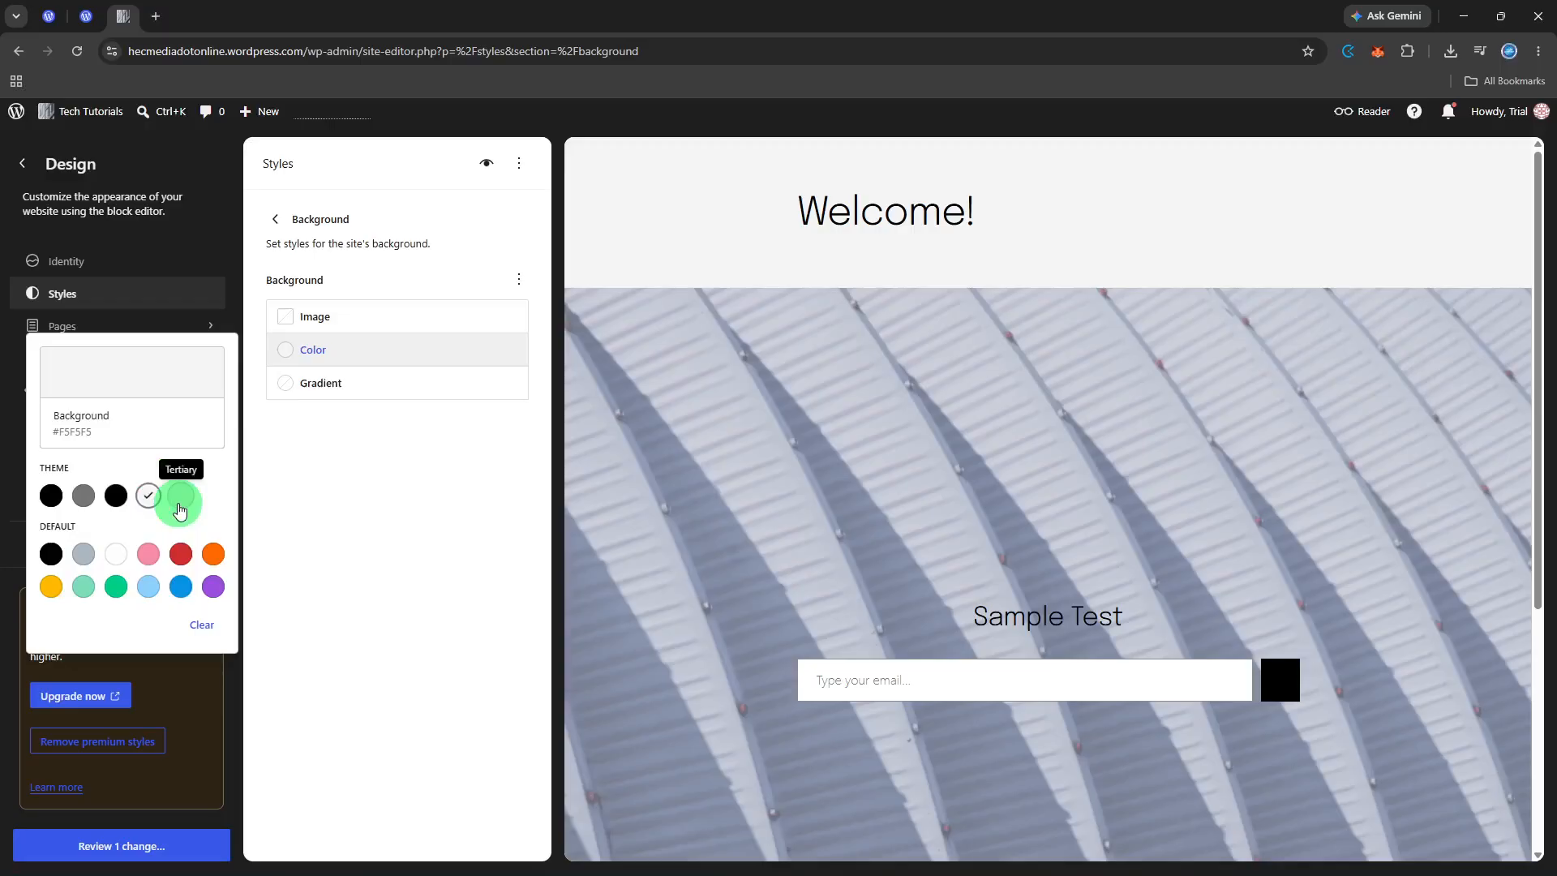
left_click(330, 581)
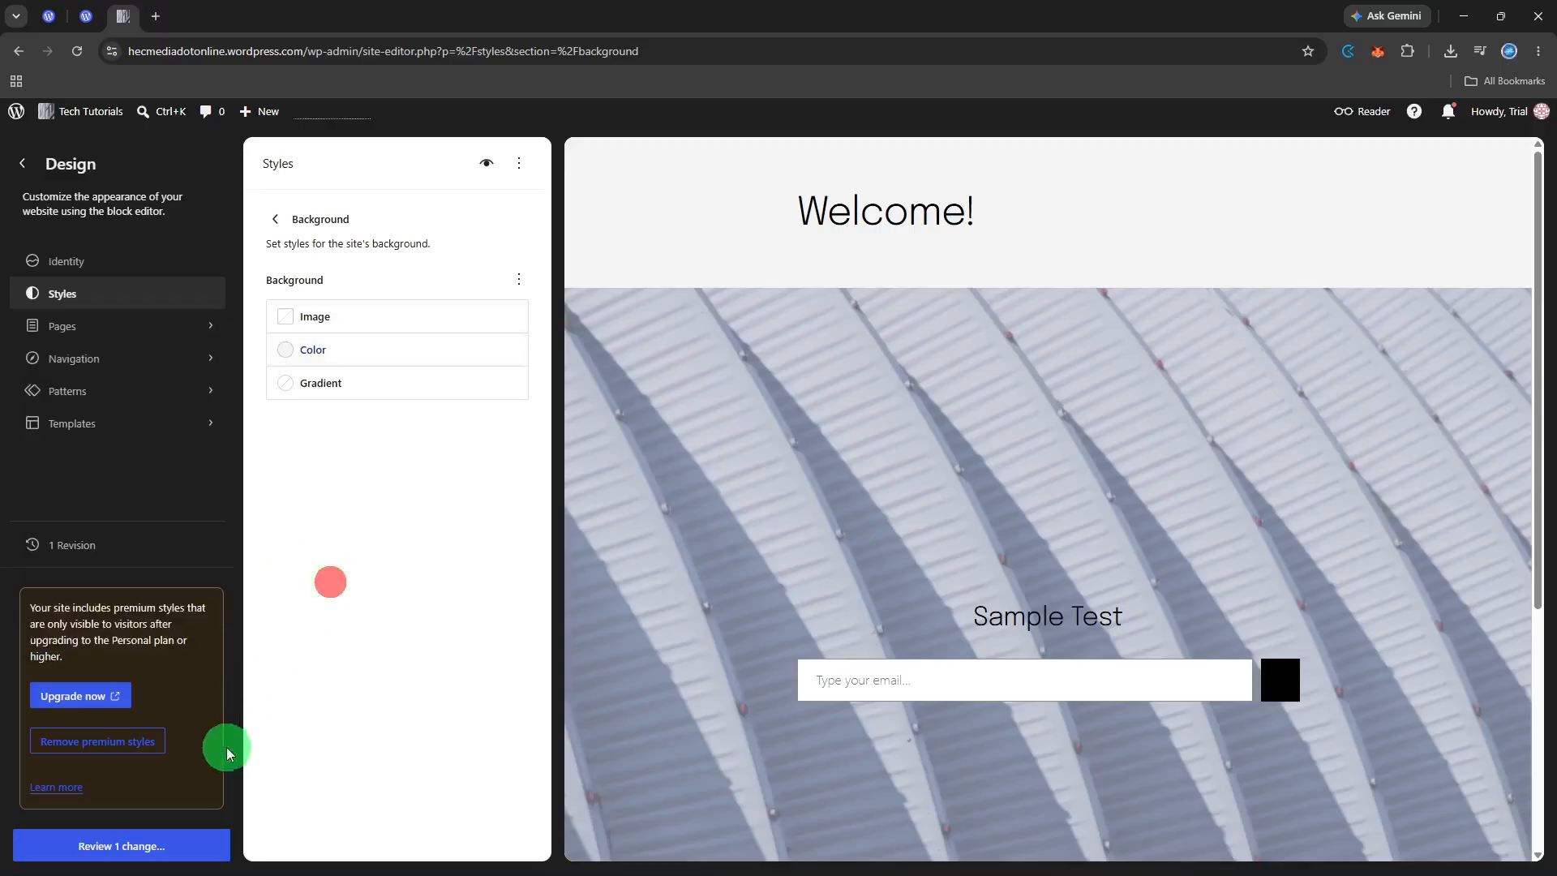
left_click(175, 839)
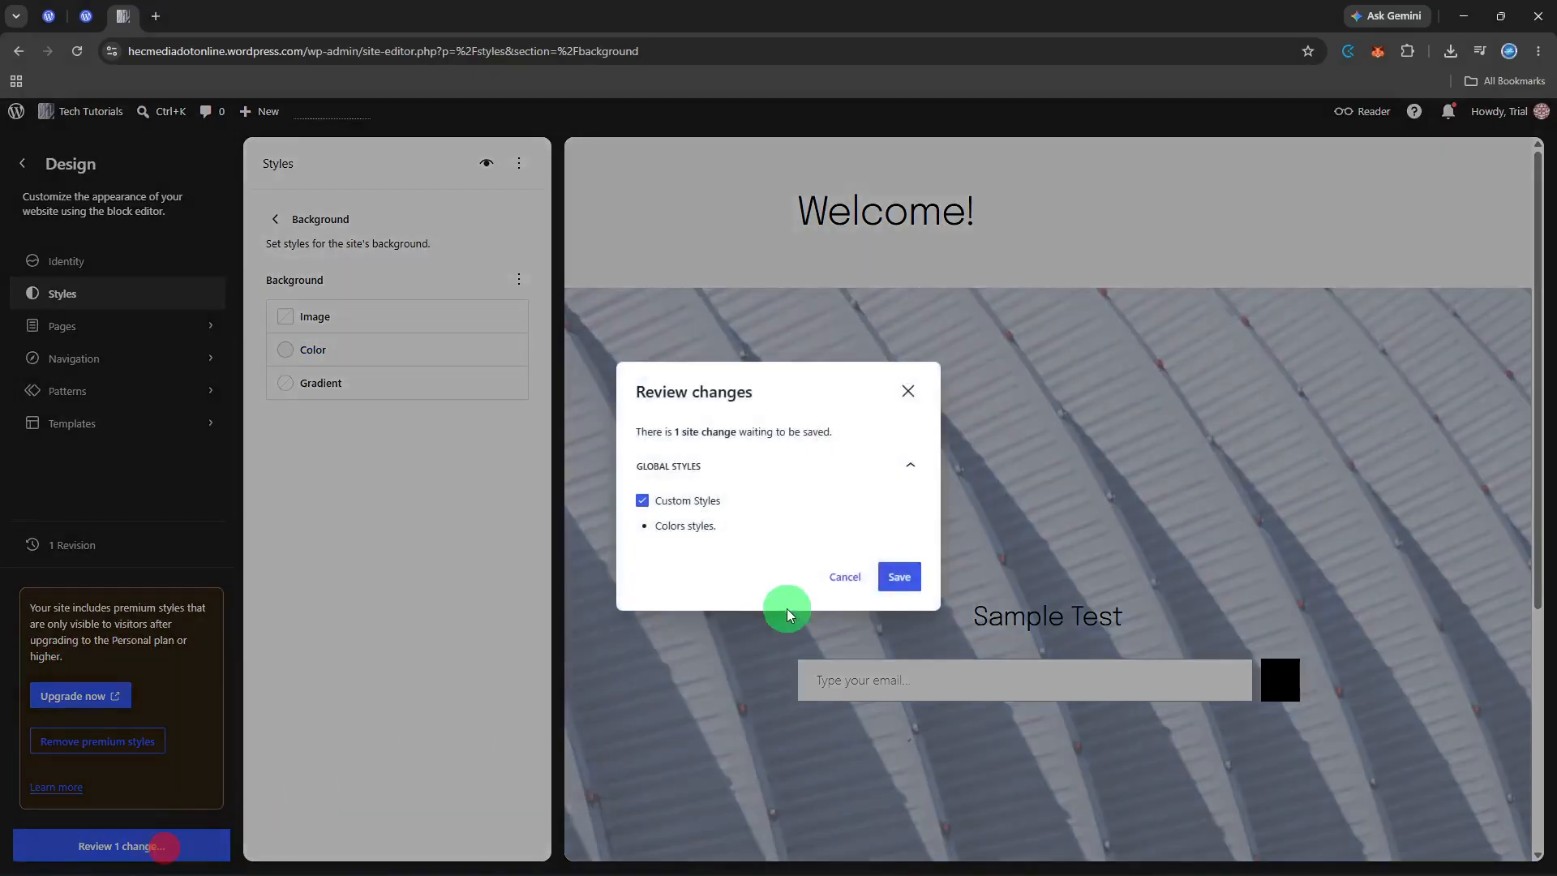
left_click(888, 581)
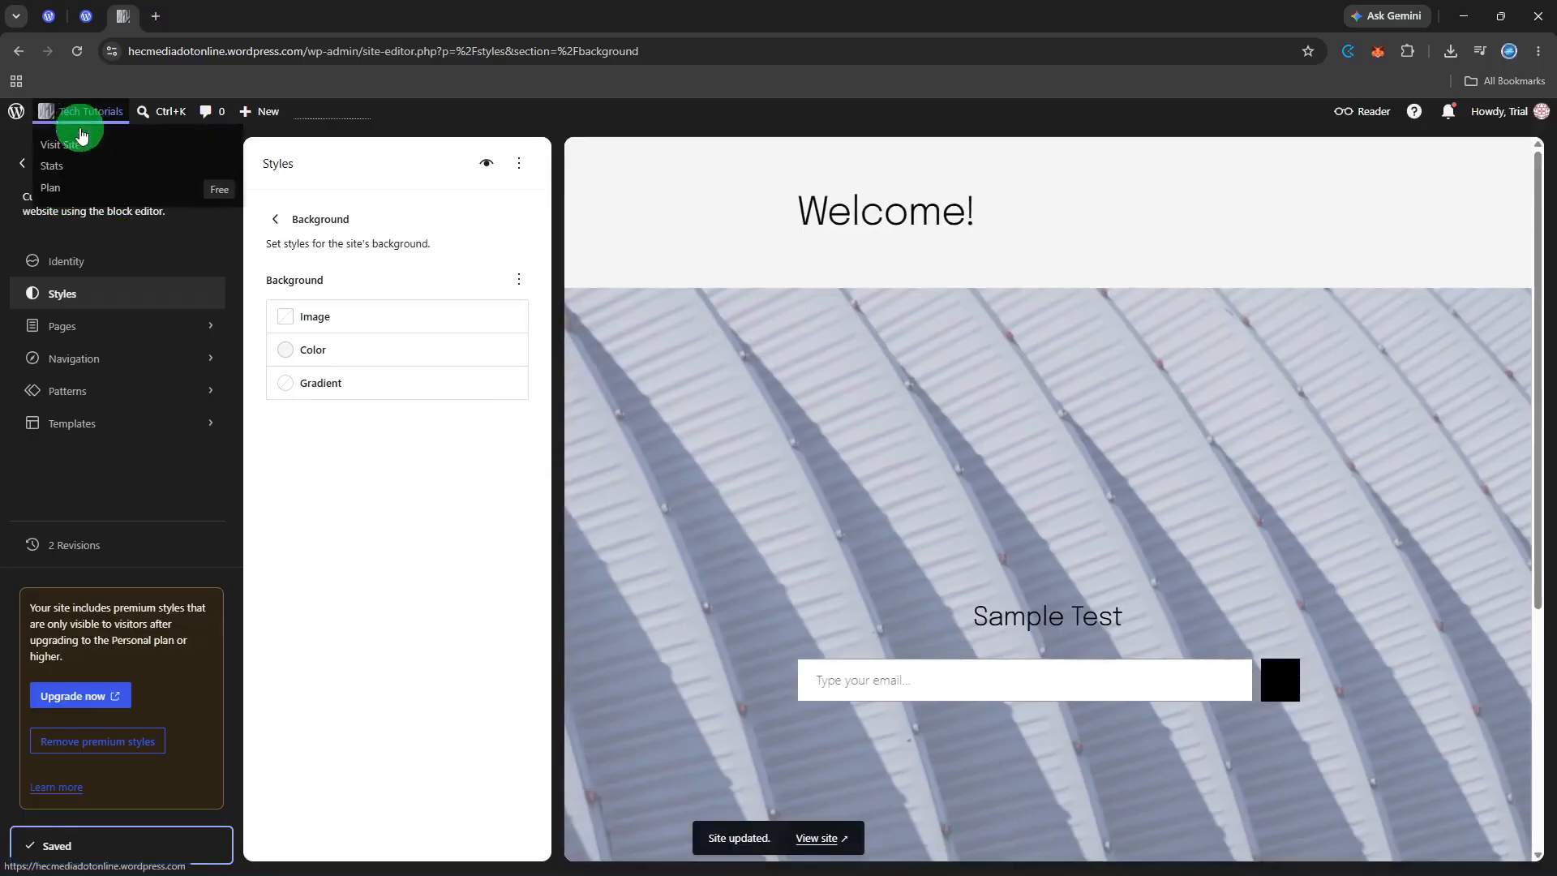
Step: Visit the live site, dismiss the premium styles notice and check the background color along the whole home page
left_click(78, 140)
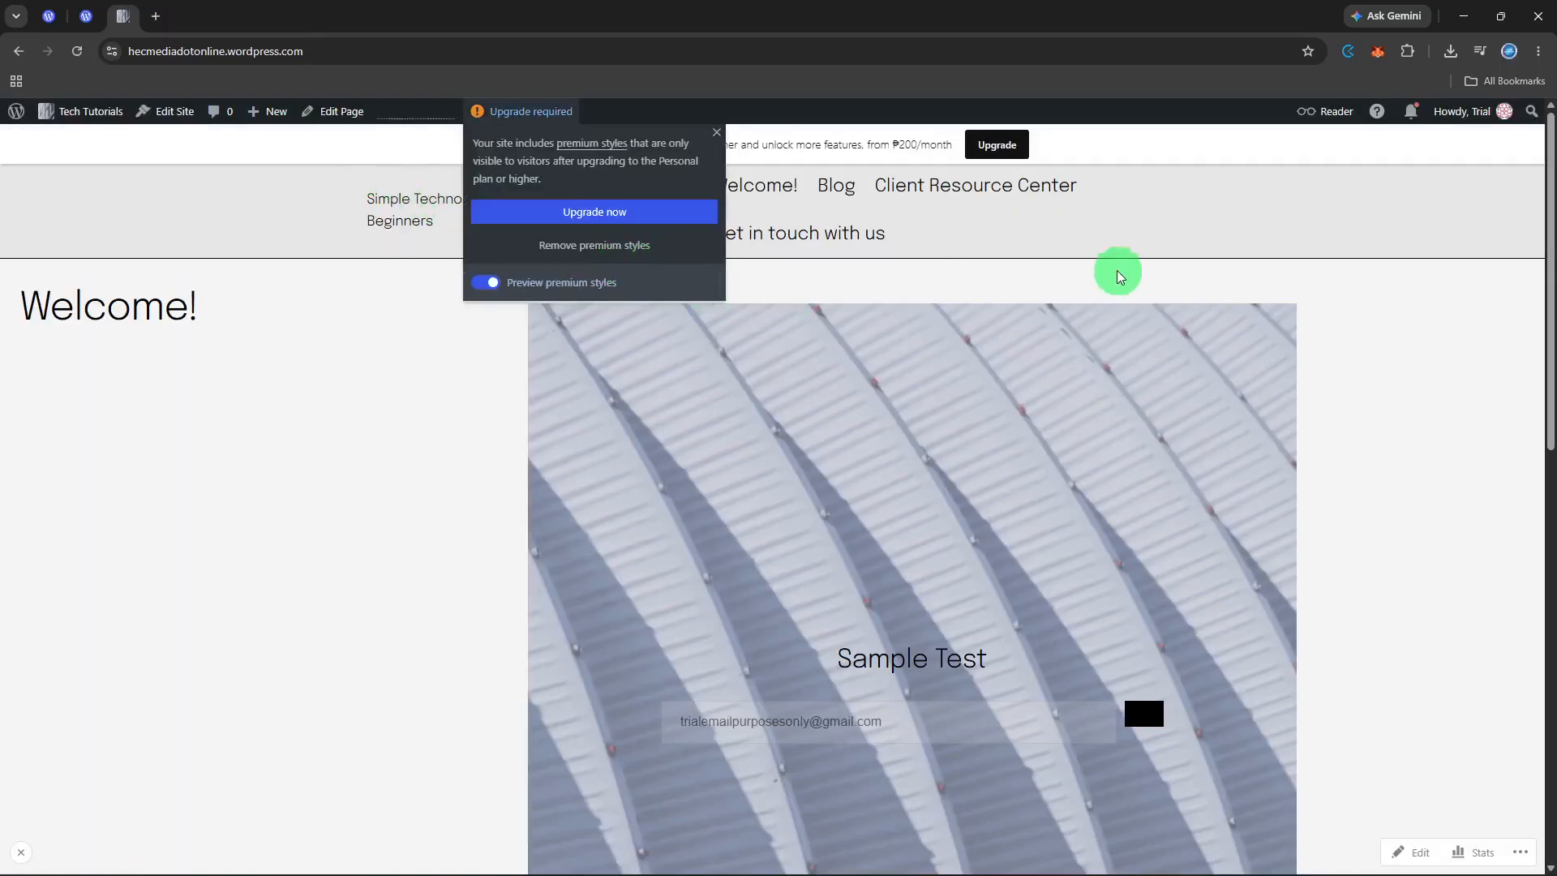
left_click(1126, 297)
scroll(1122, 292, "down", 3)
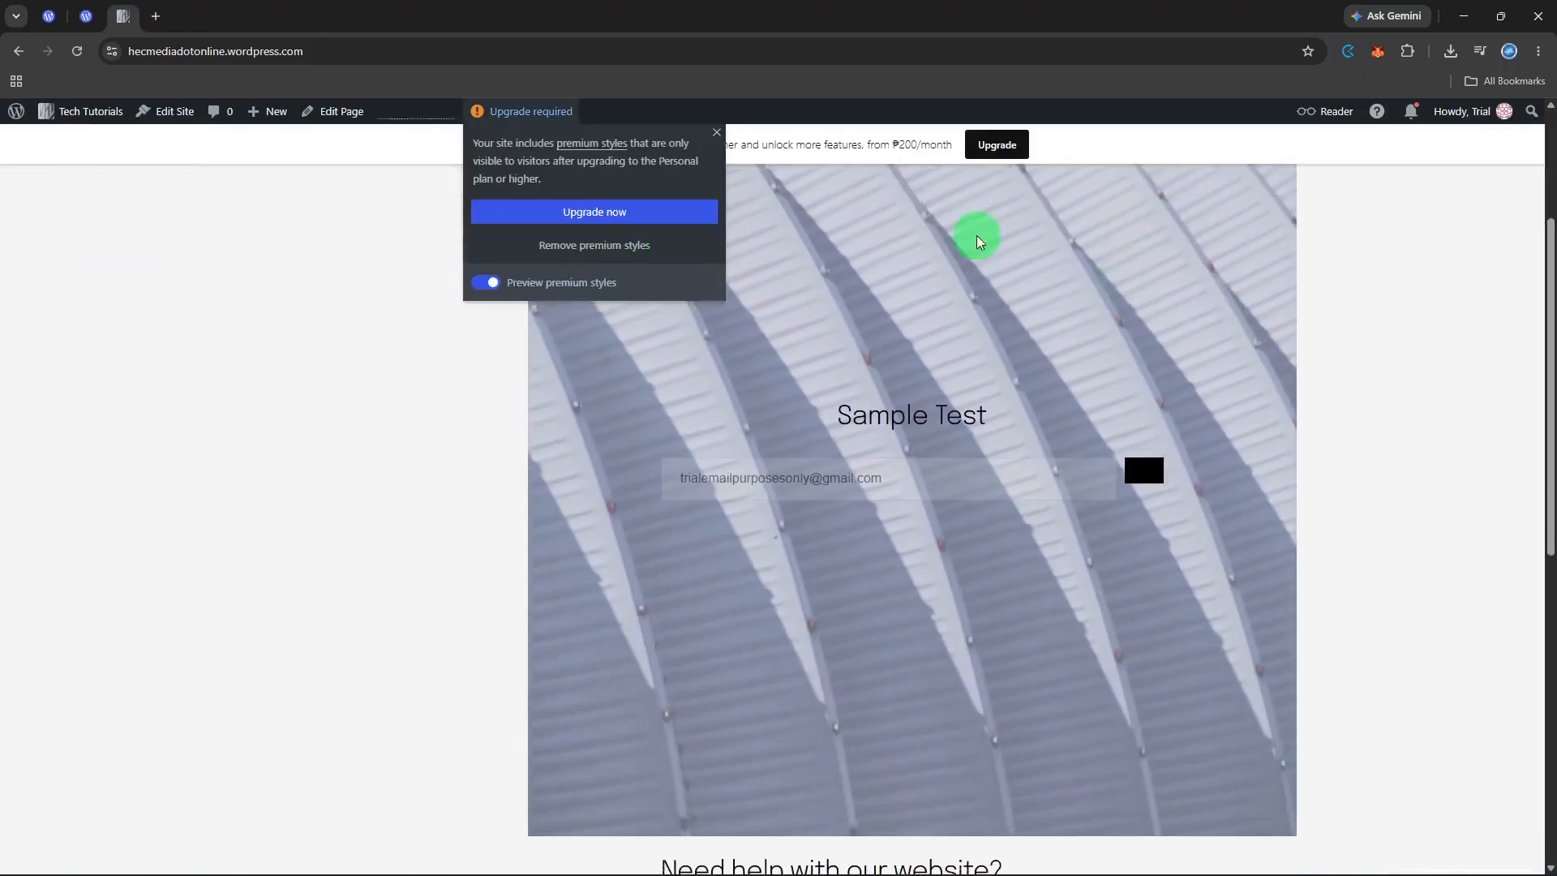
left_click(714, 136)
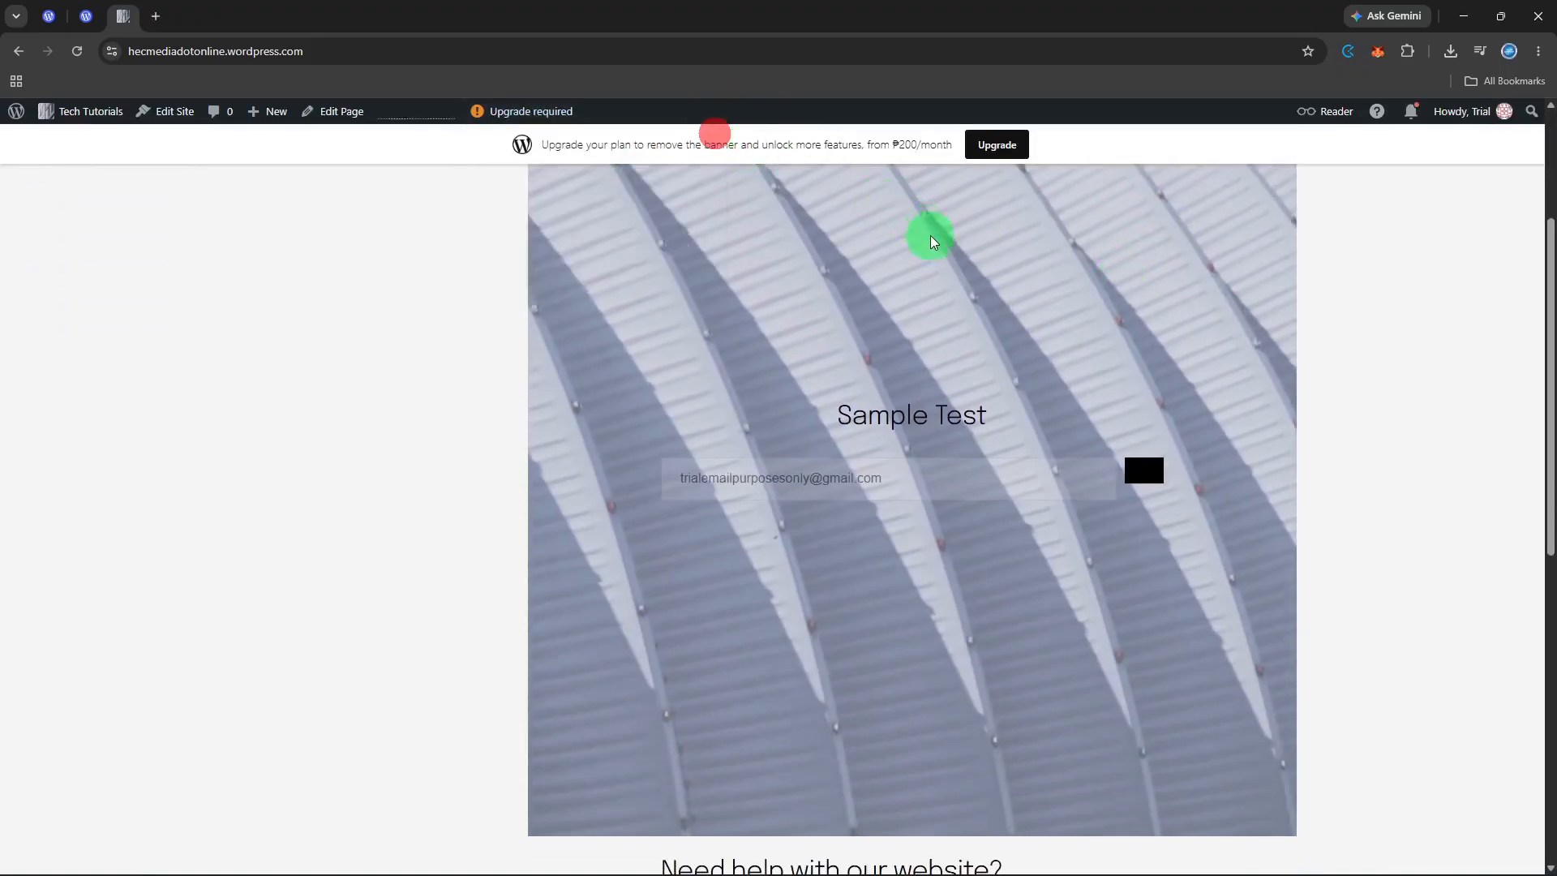
scroll(931, 243, "down", 8)
scroll(936, 266, "up", 3)
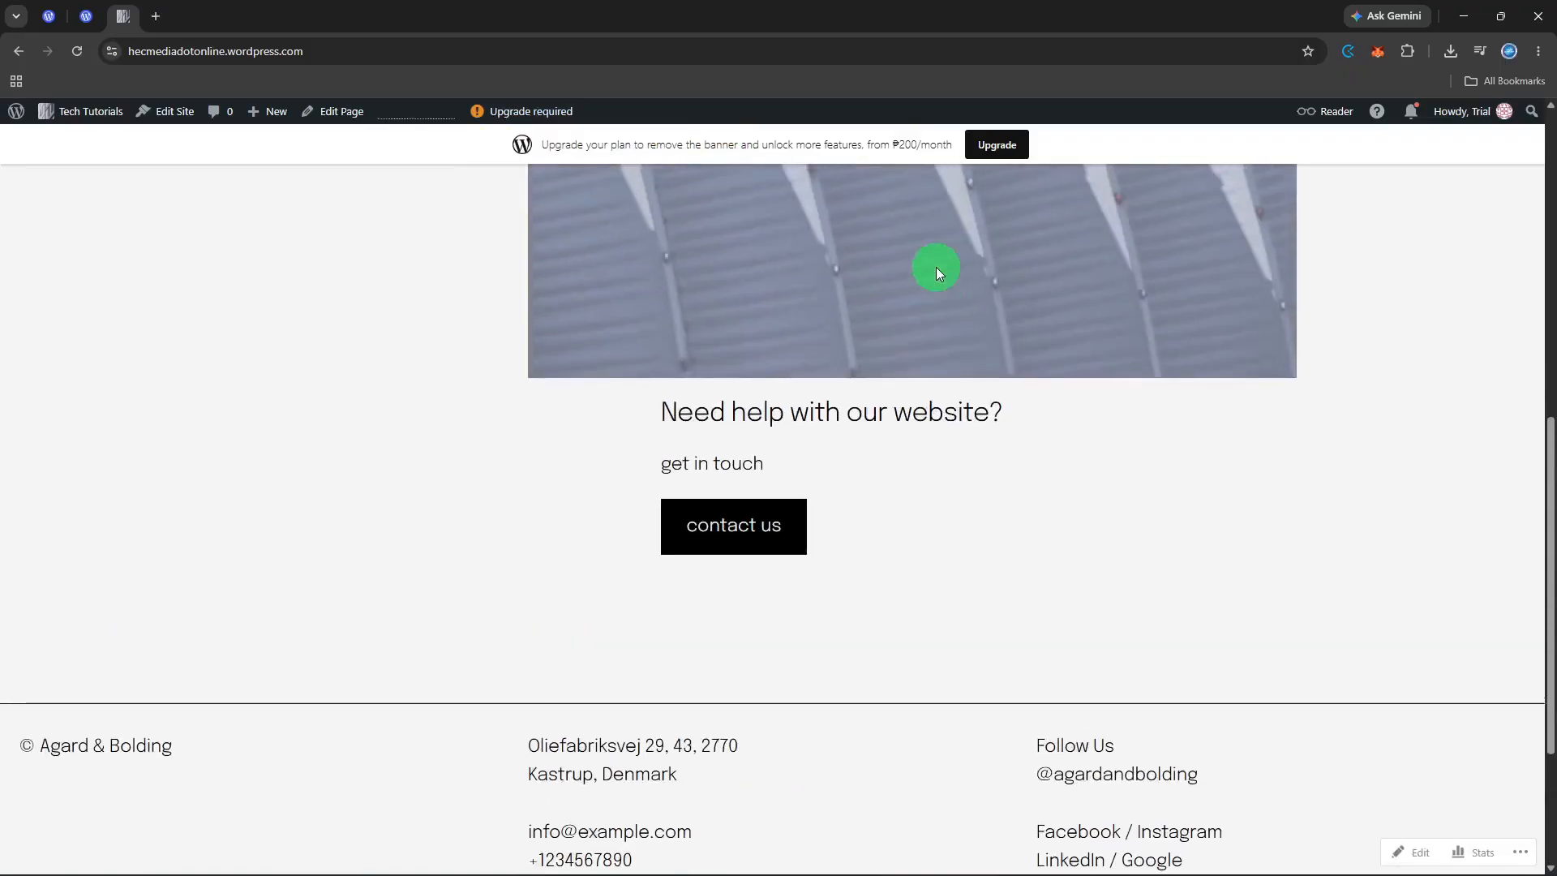
scroll(936, 266, "down", 3)
scroll(936, 268, "up", 10)
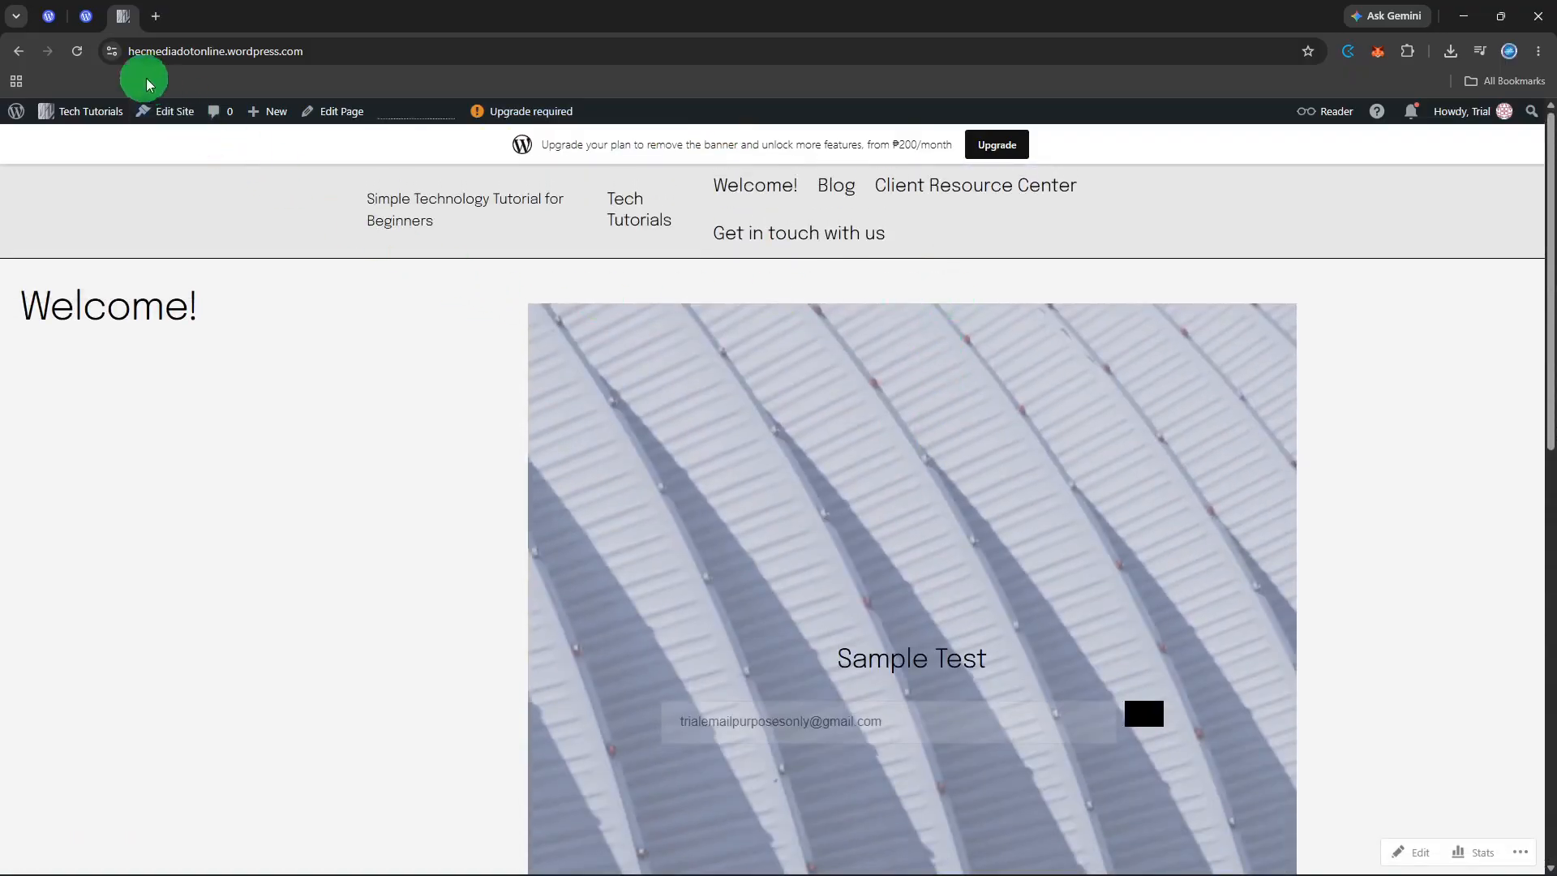
Step: Return to the site's dashboard and open the list of all pages
left_click(90, 18)
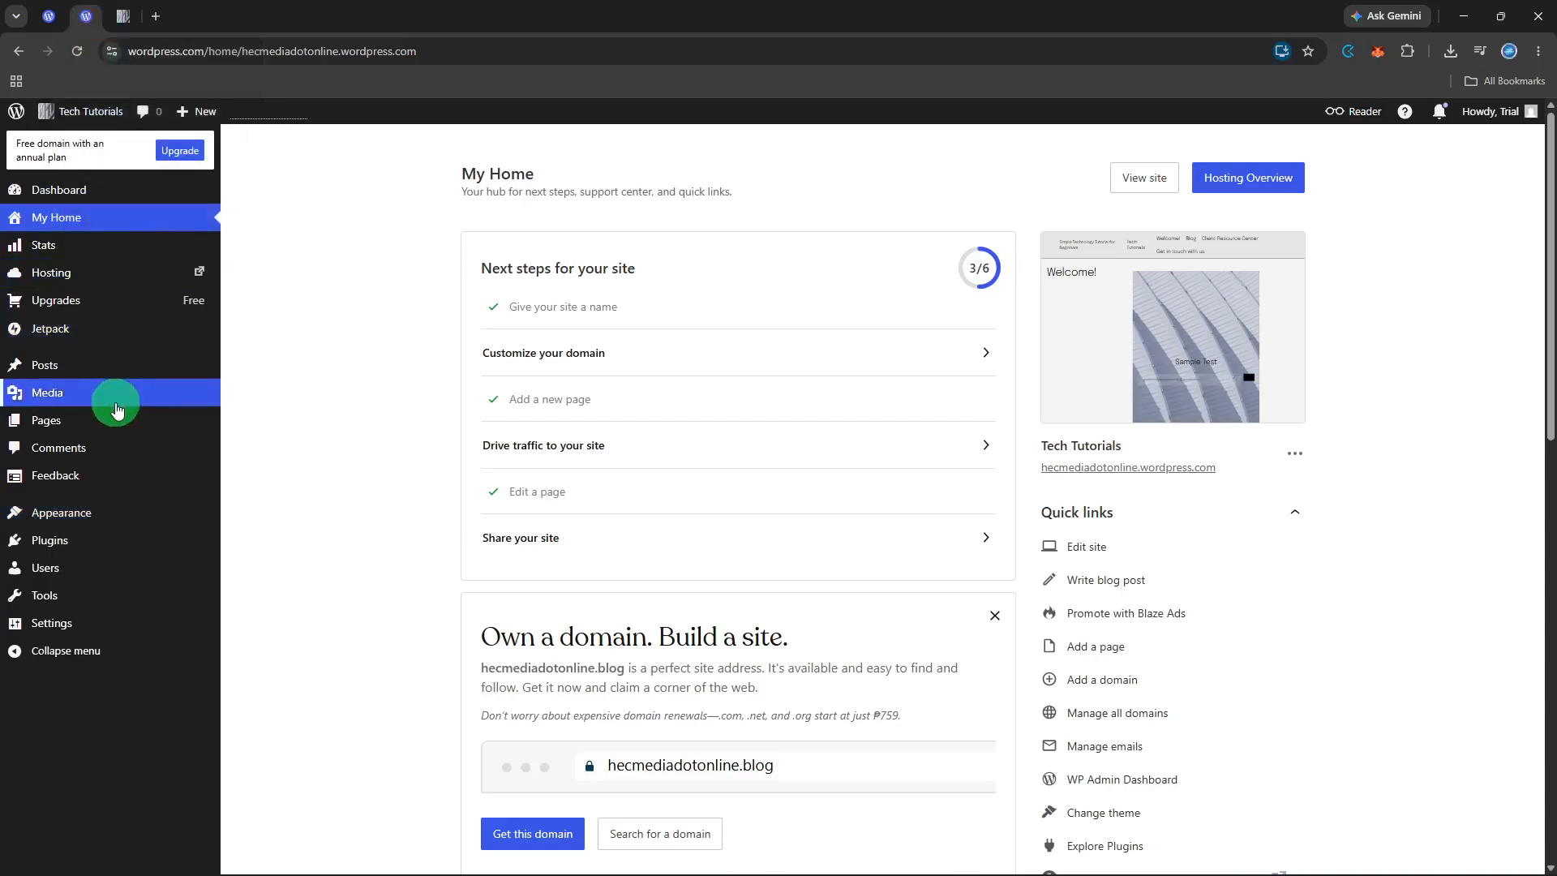
mouse_move(114, 420)
left_click(228, 423)
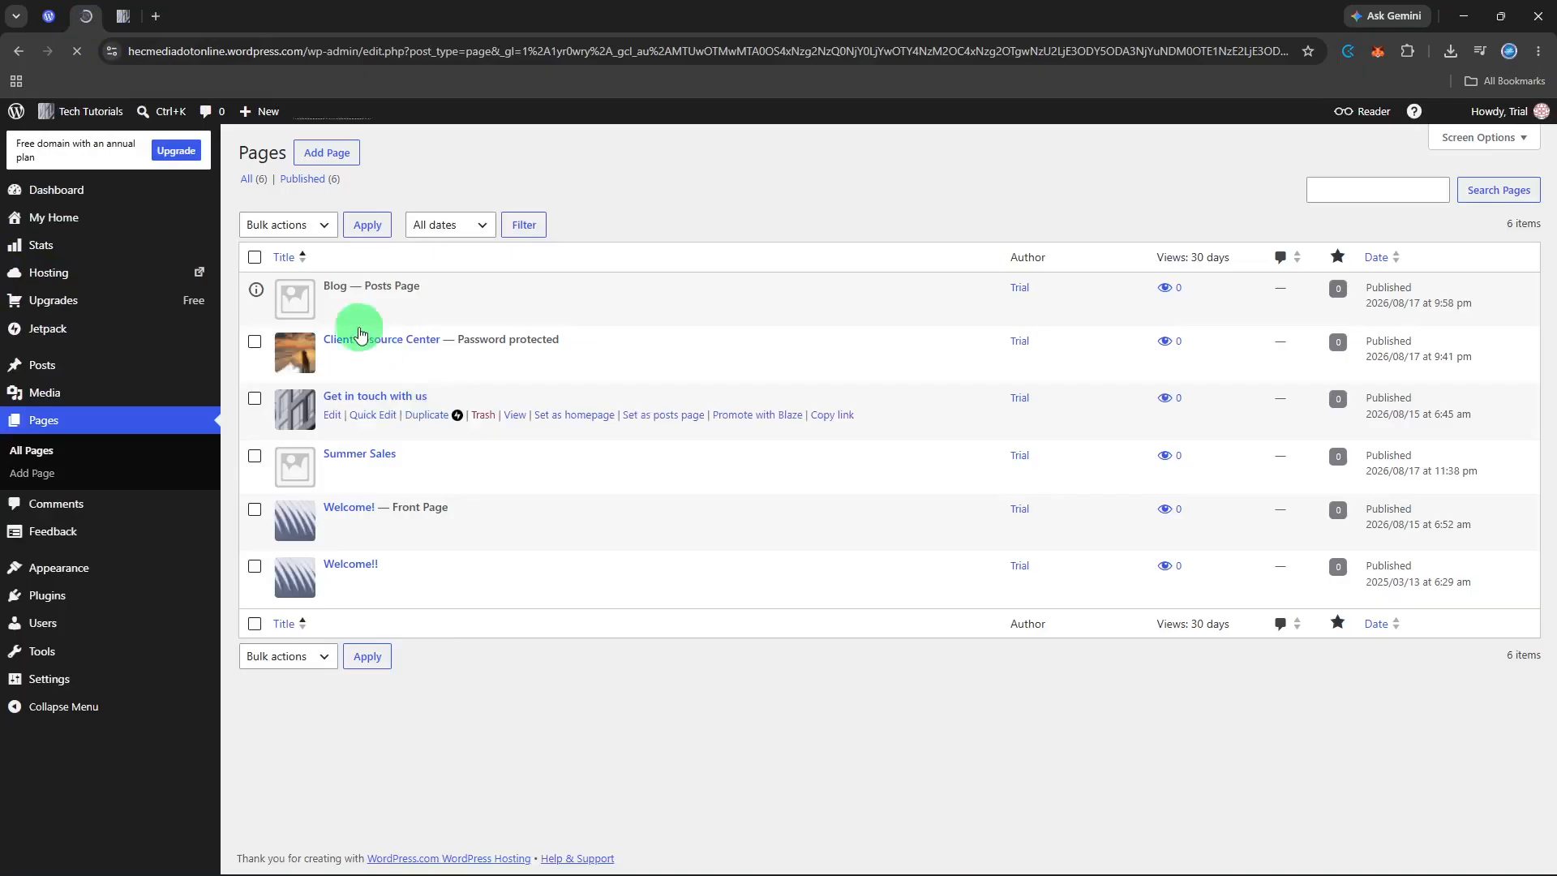
Step: View the Blog posts page on the live site and return to the list of pages
left_click(336, 310)
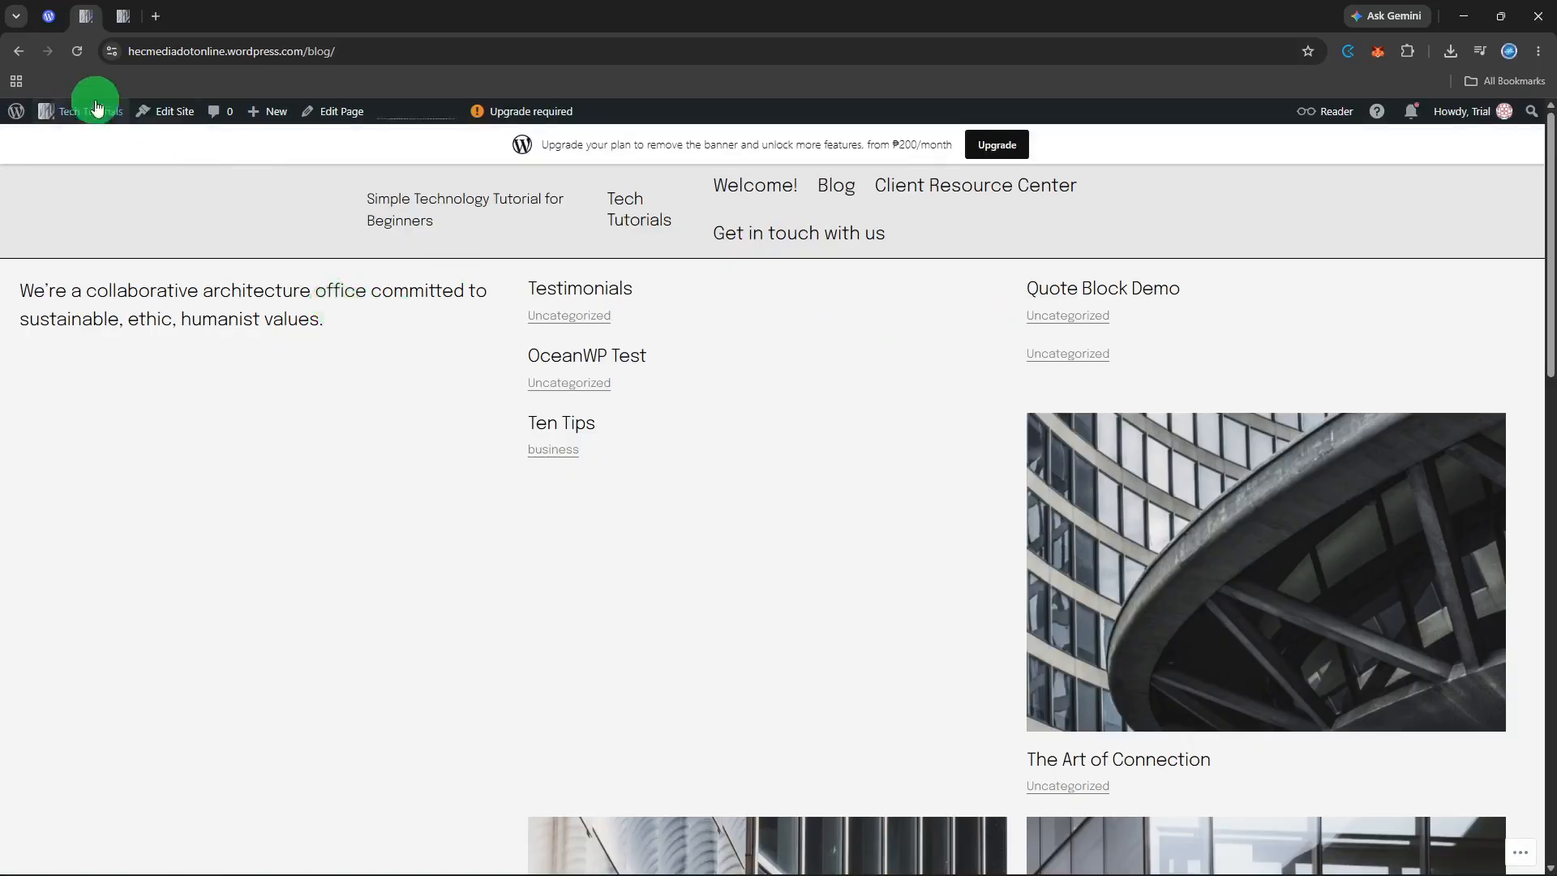
left_click(19, 53)
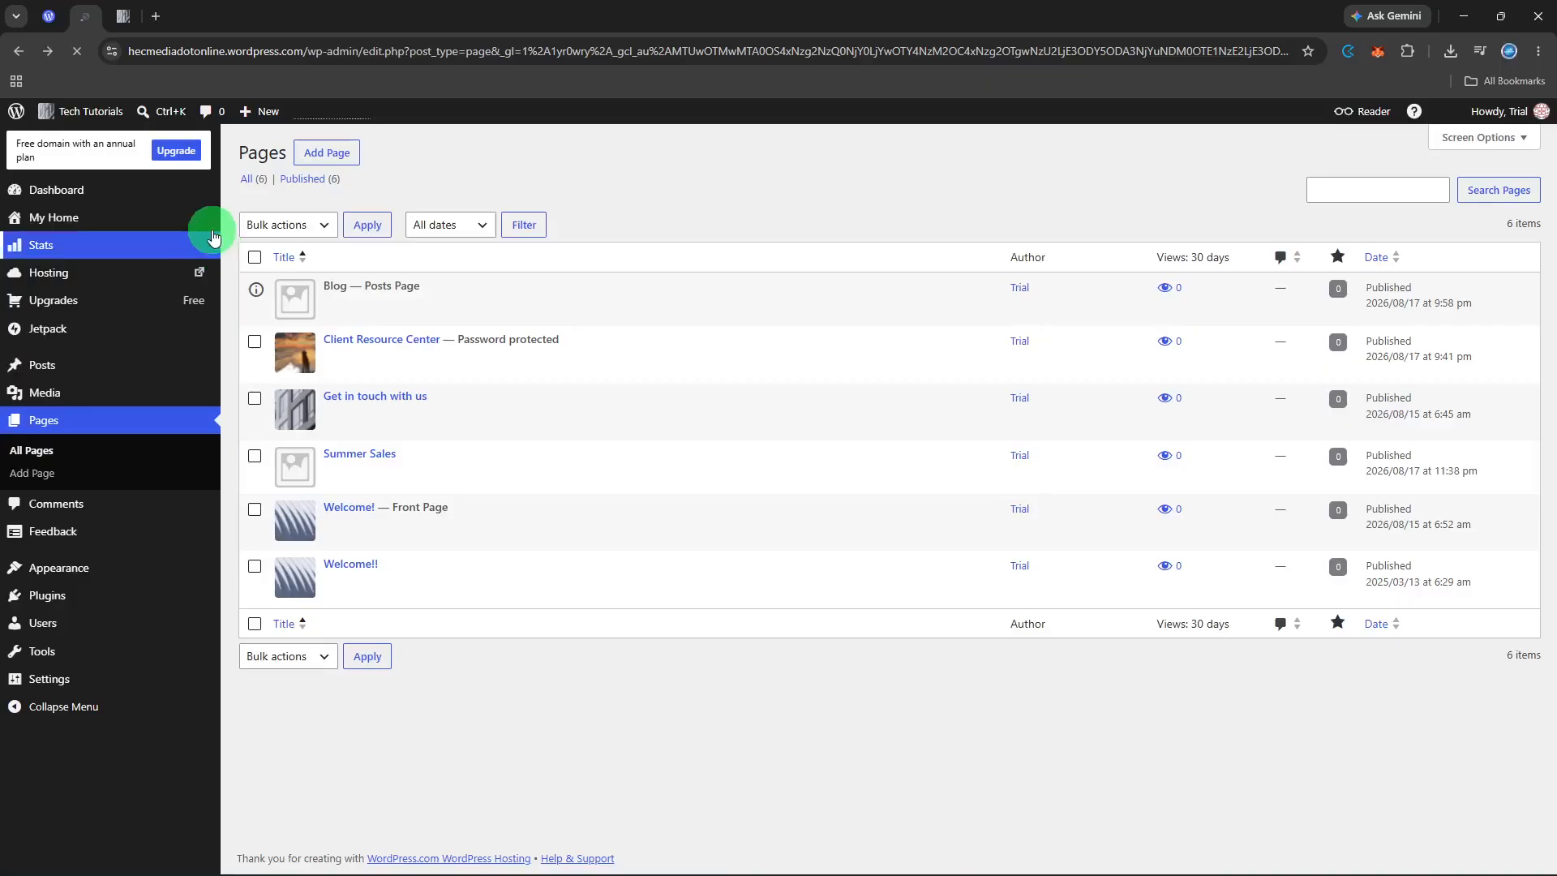
mouse_move(336, 292)
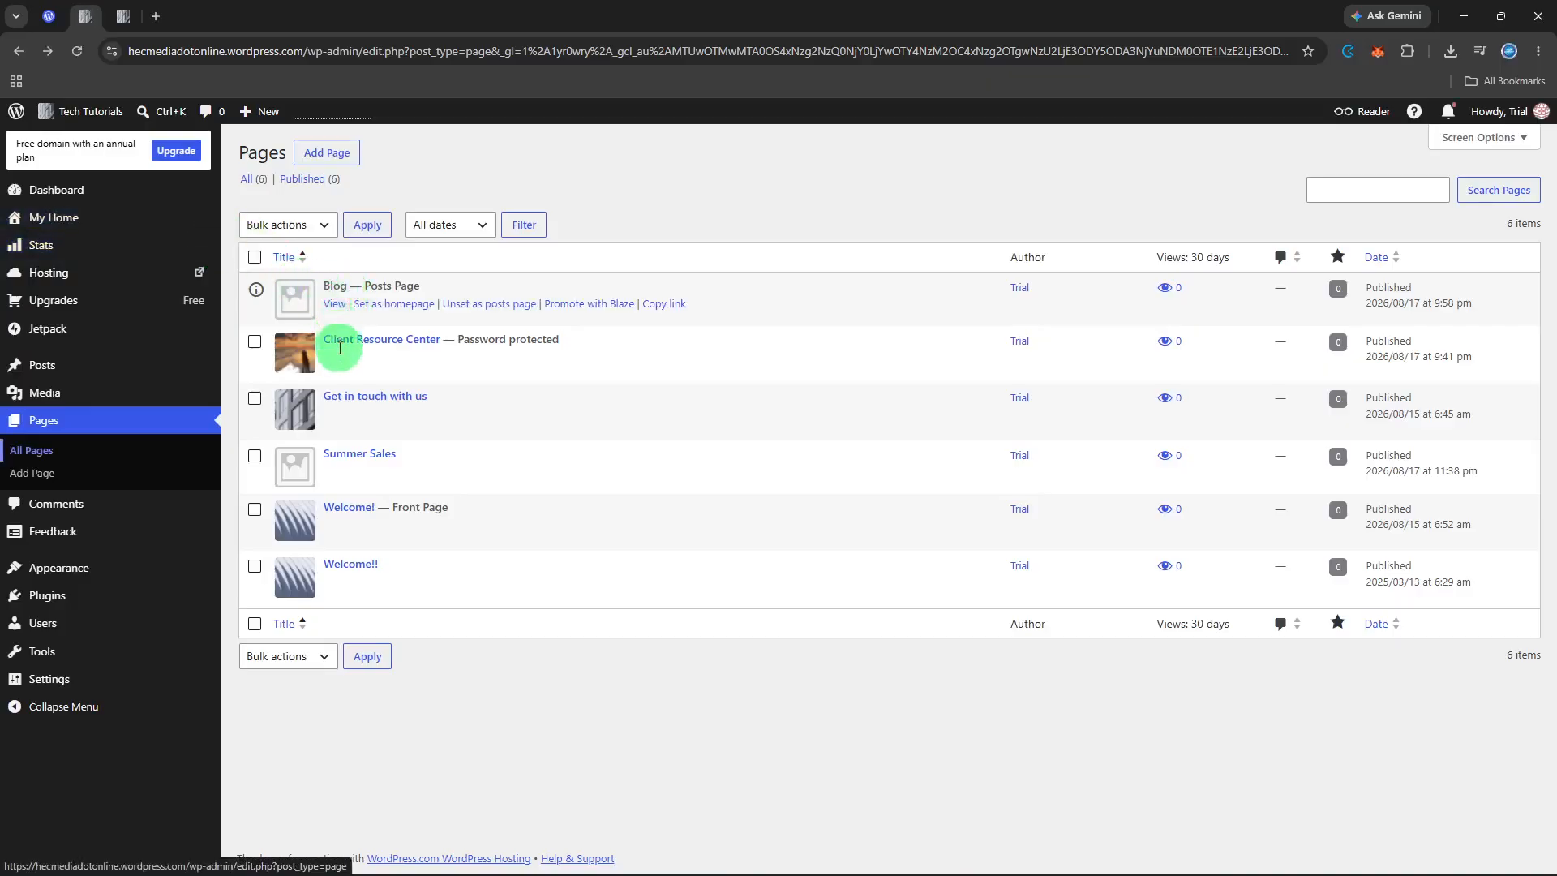
Step: Open the Client Resource Center page in the editor and look at its block and page settings
mouse_move(340, 364)
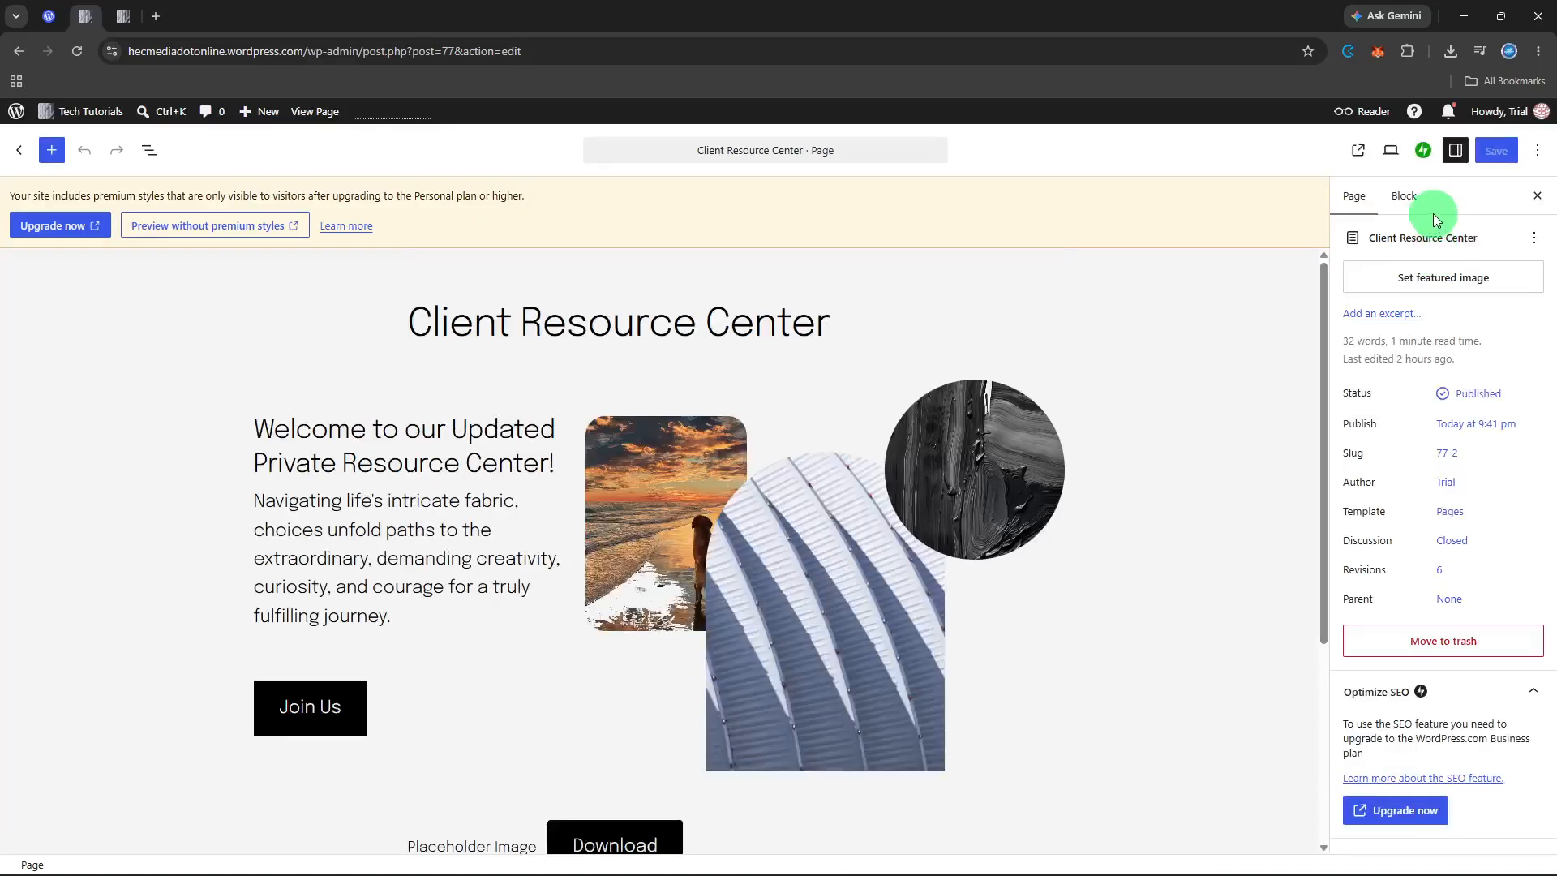
left_click(1408, 197)
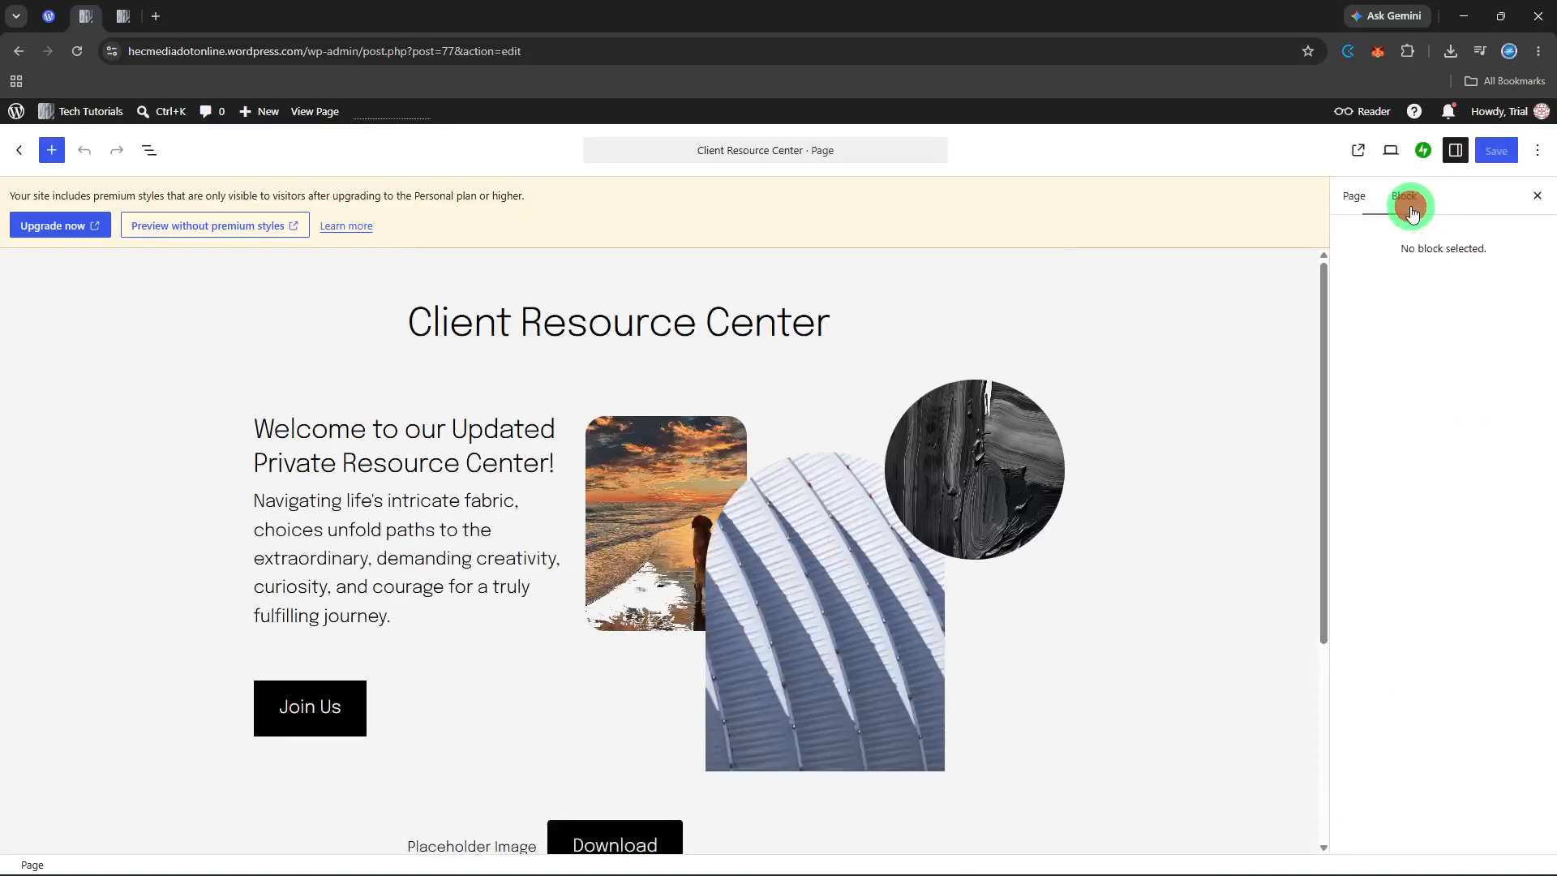
left_click(1357, 197)
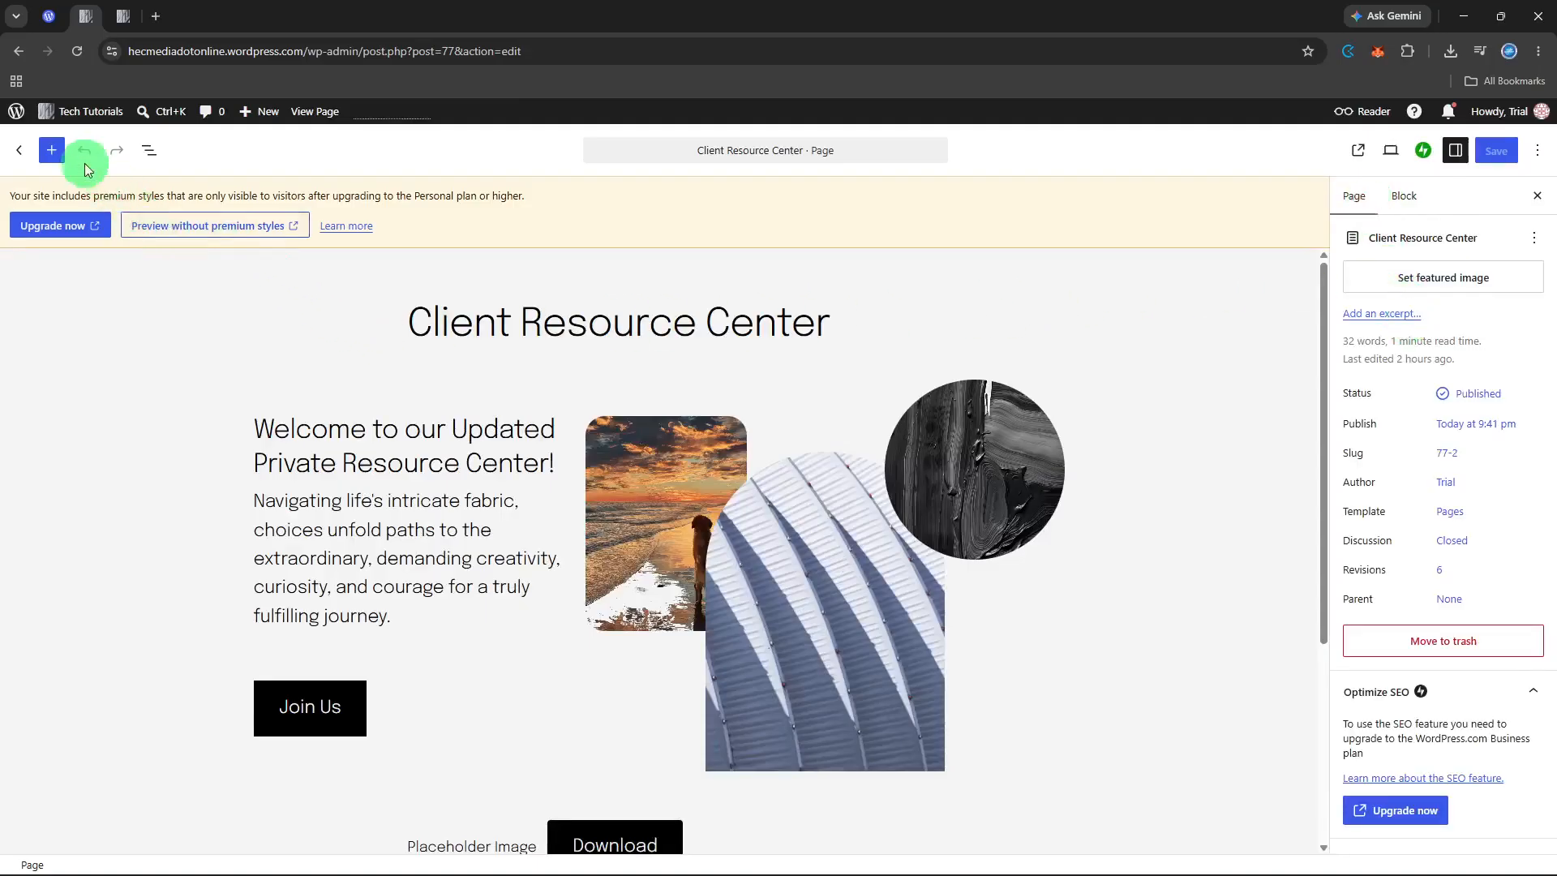
Step: Show the block inserter, select the welcome section's pattern and examine its block settings and the page settings for background options
left_click(52, 150)
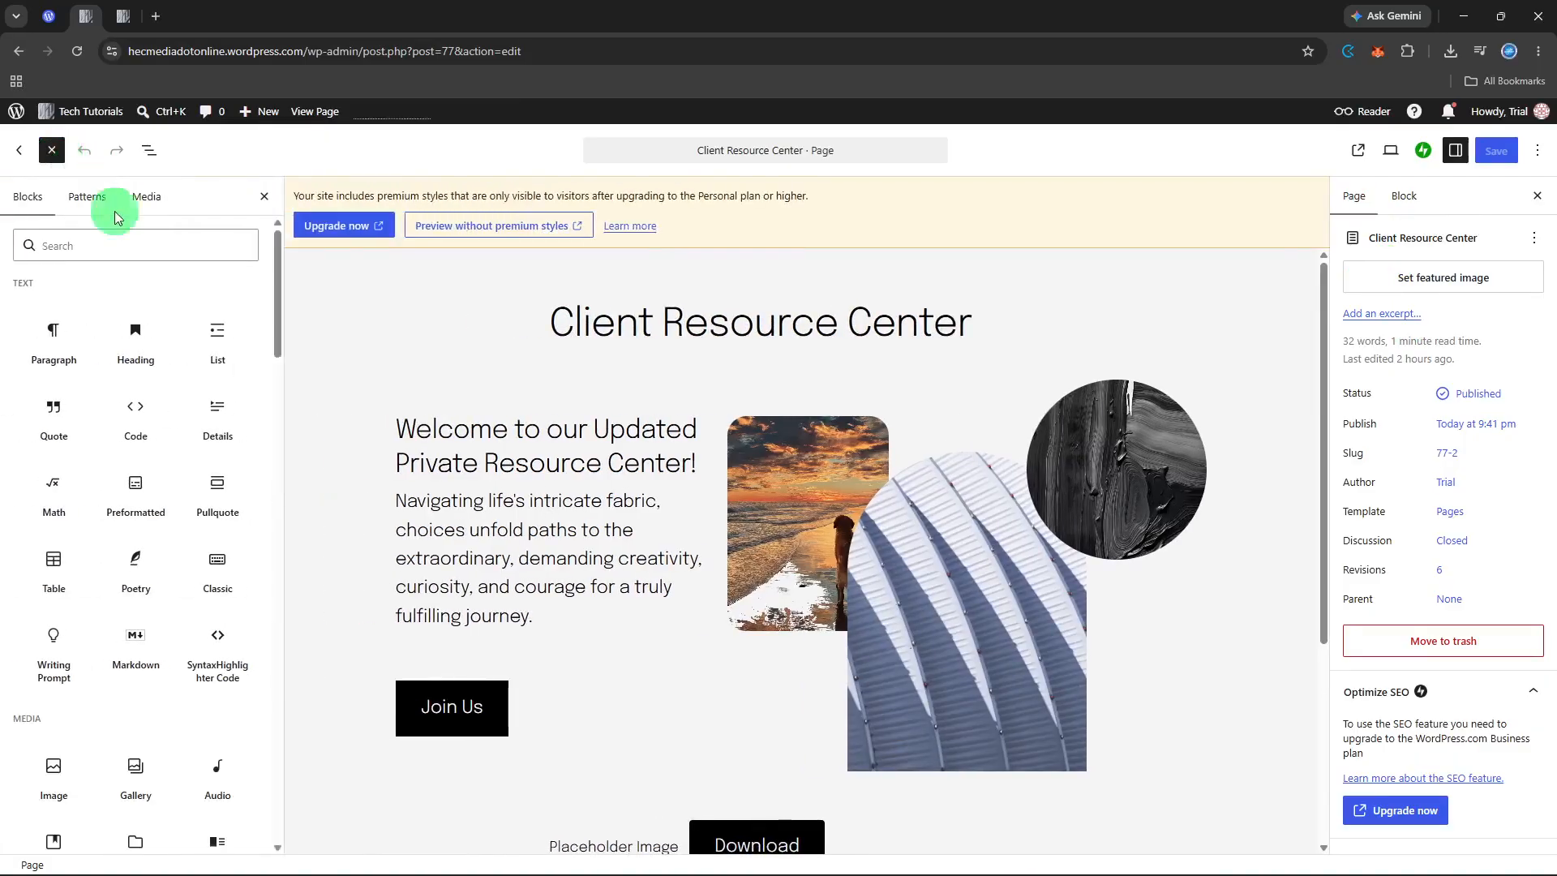
left_click(453, 391)
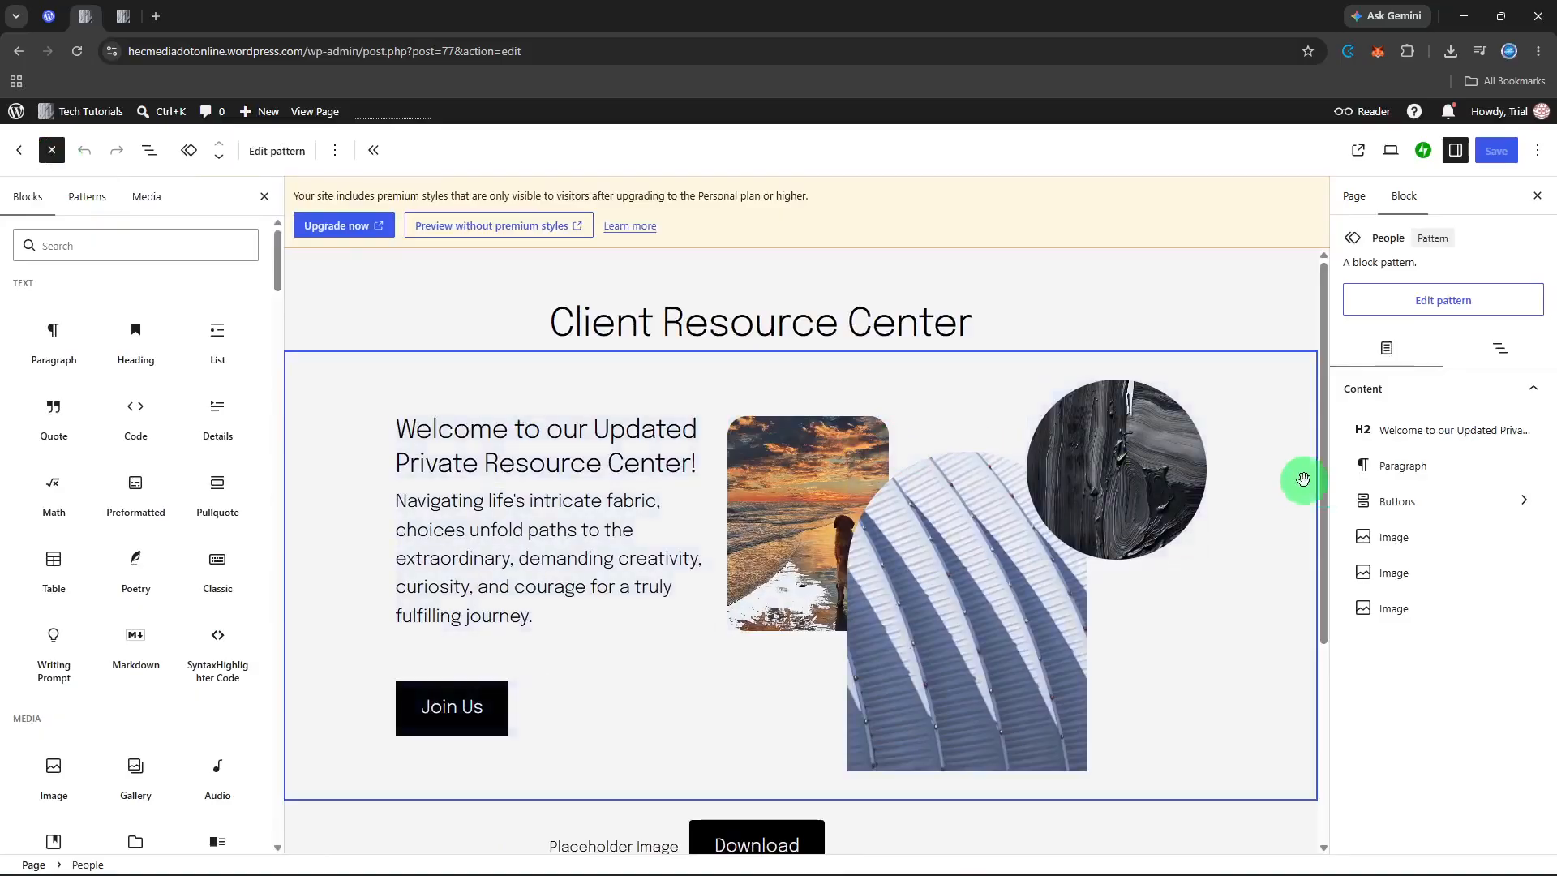
left_click(1494, 354)
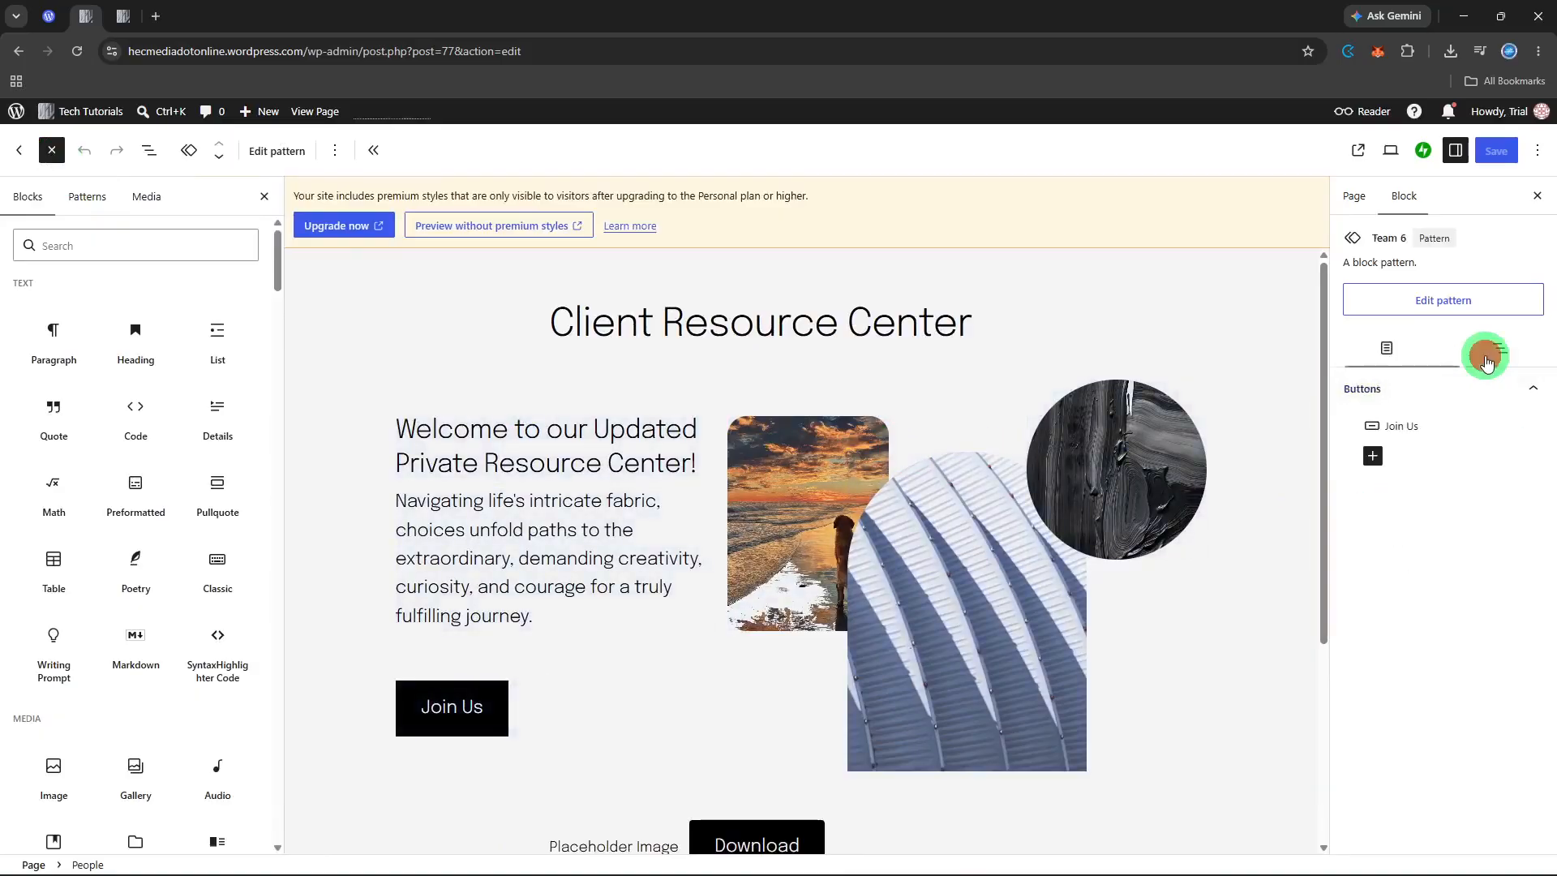
left_click(1401, 362)
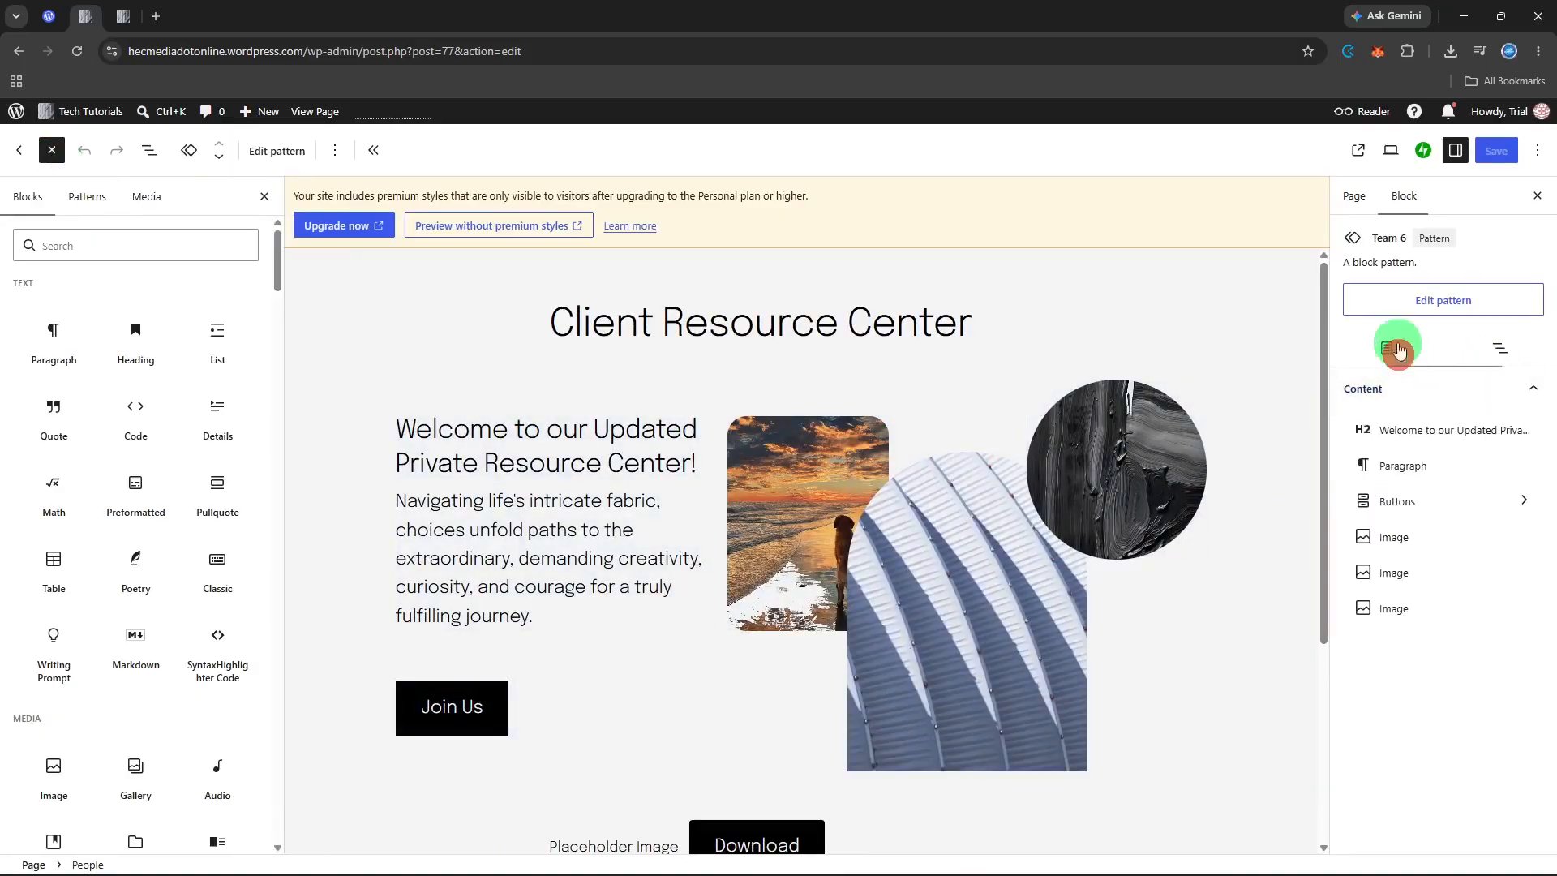
left_click(1354, 199)
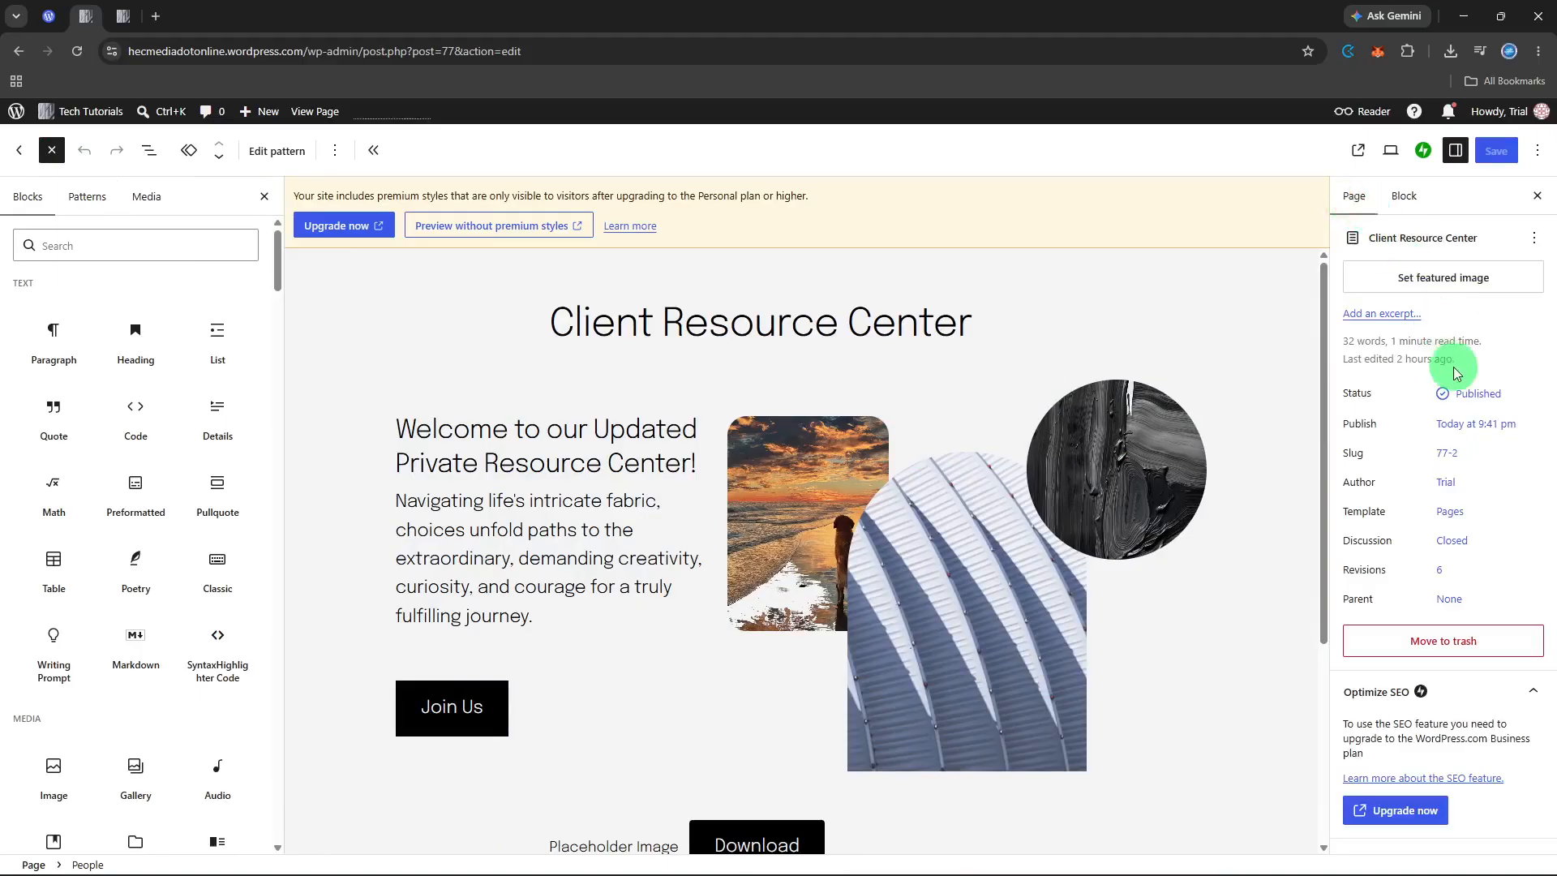
left_click(1414, 198)
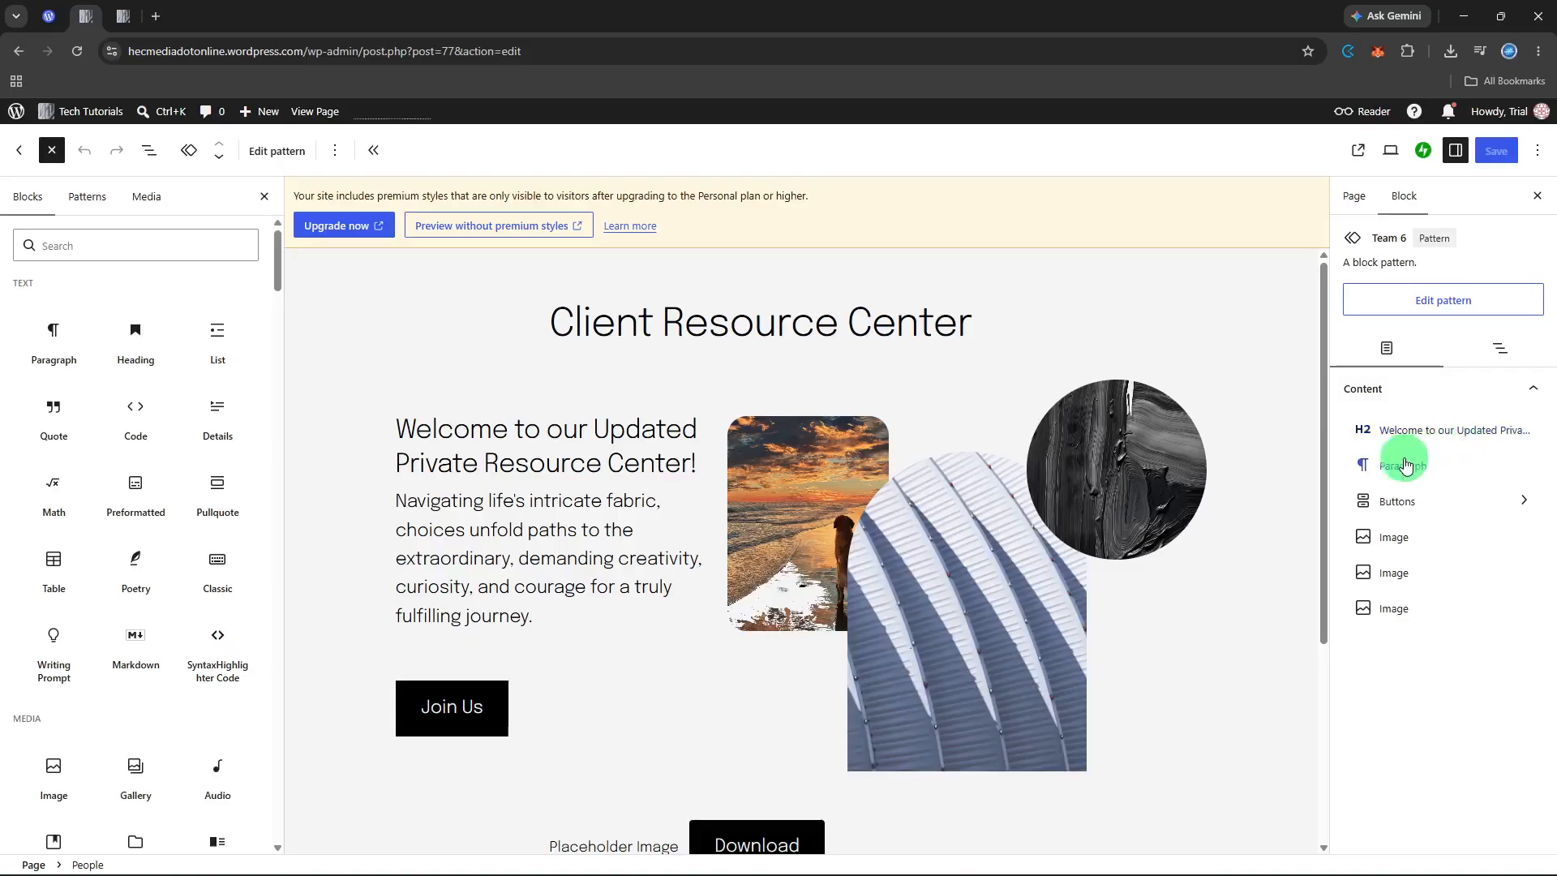
Step: Return from the live site to its dashboard and open the background settings in the site editor's global styles
left_click(126, 25)
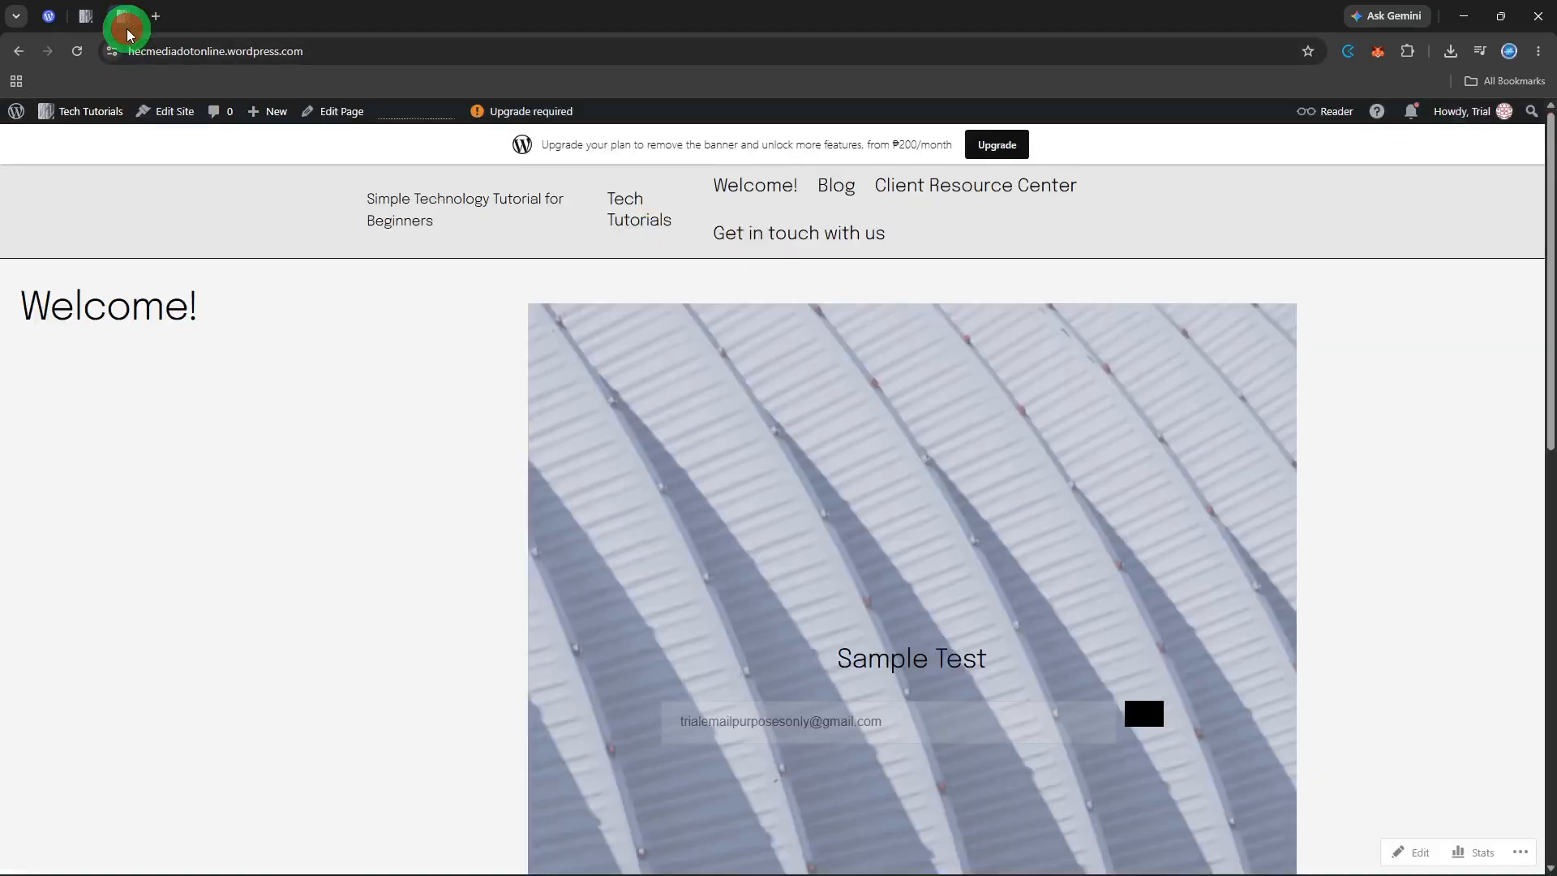
left_click(67, 114)
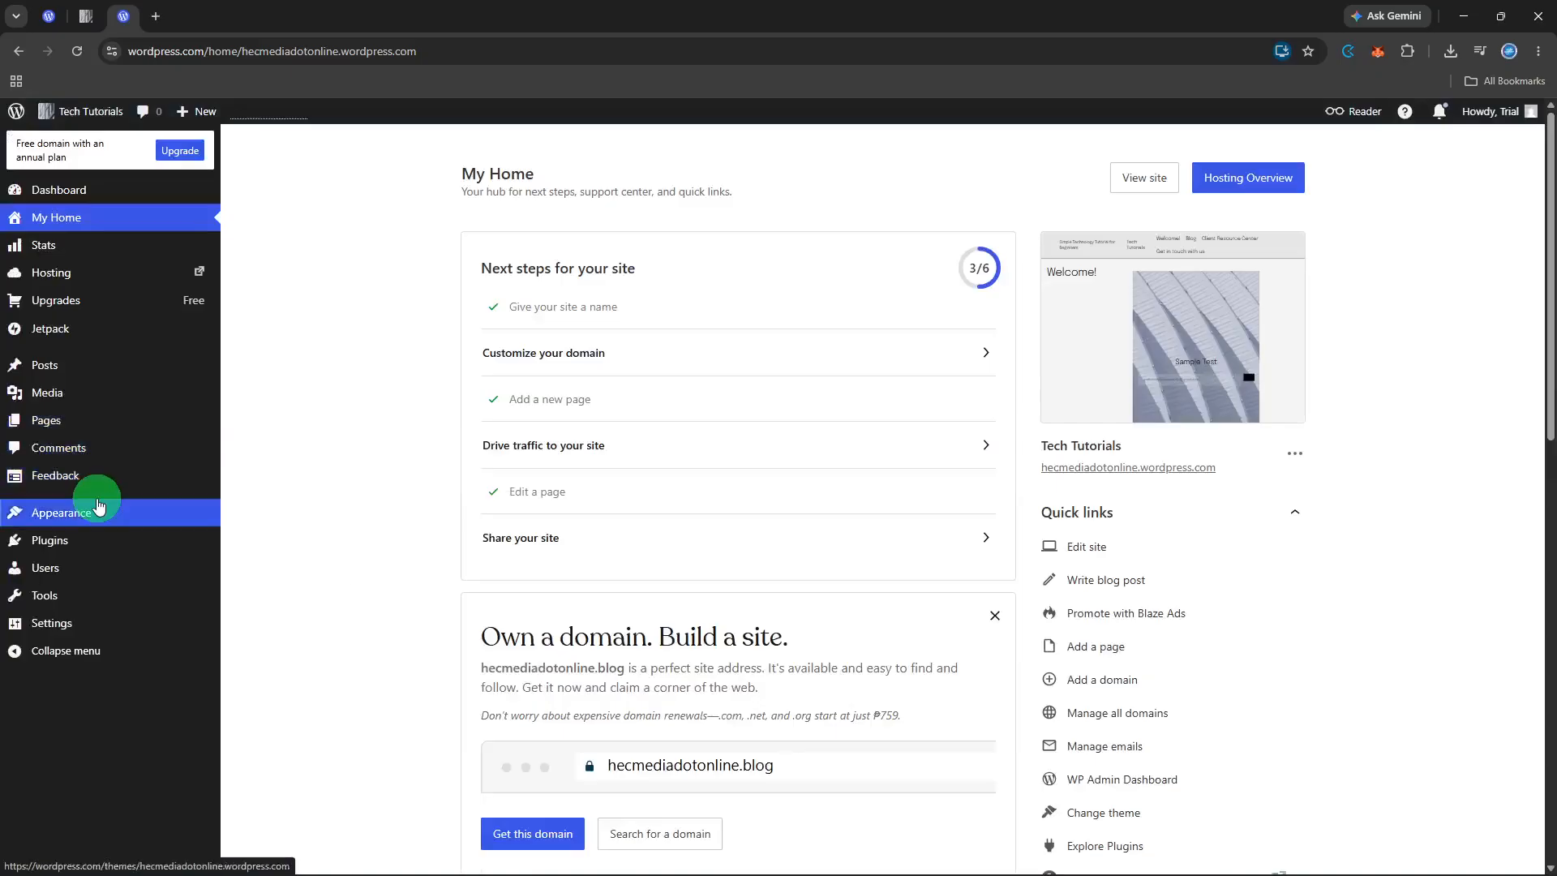
mouse_move(223, 528)
left_click(280, 538)
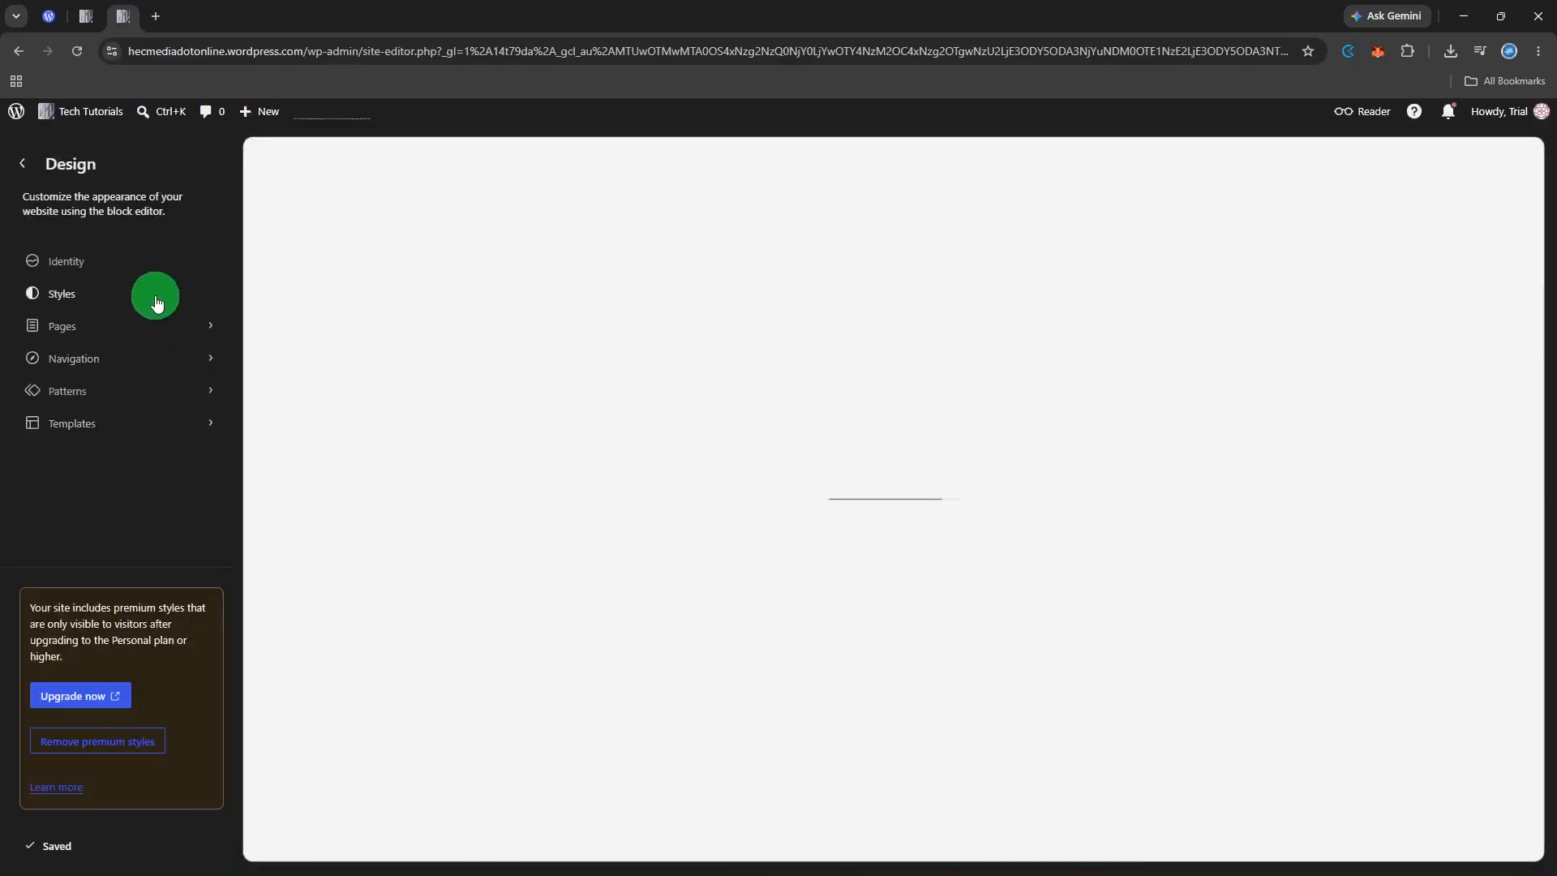
left_click(156, 302)
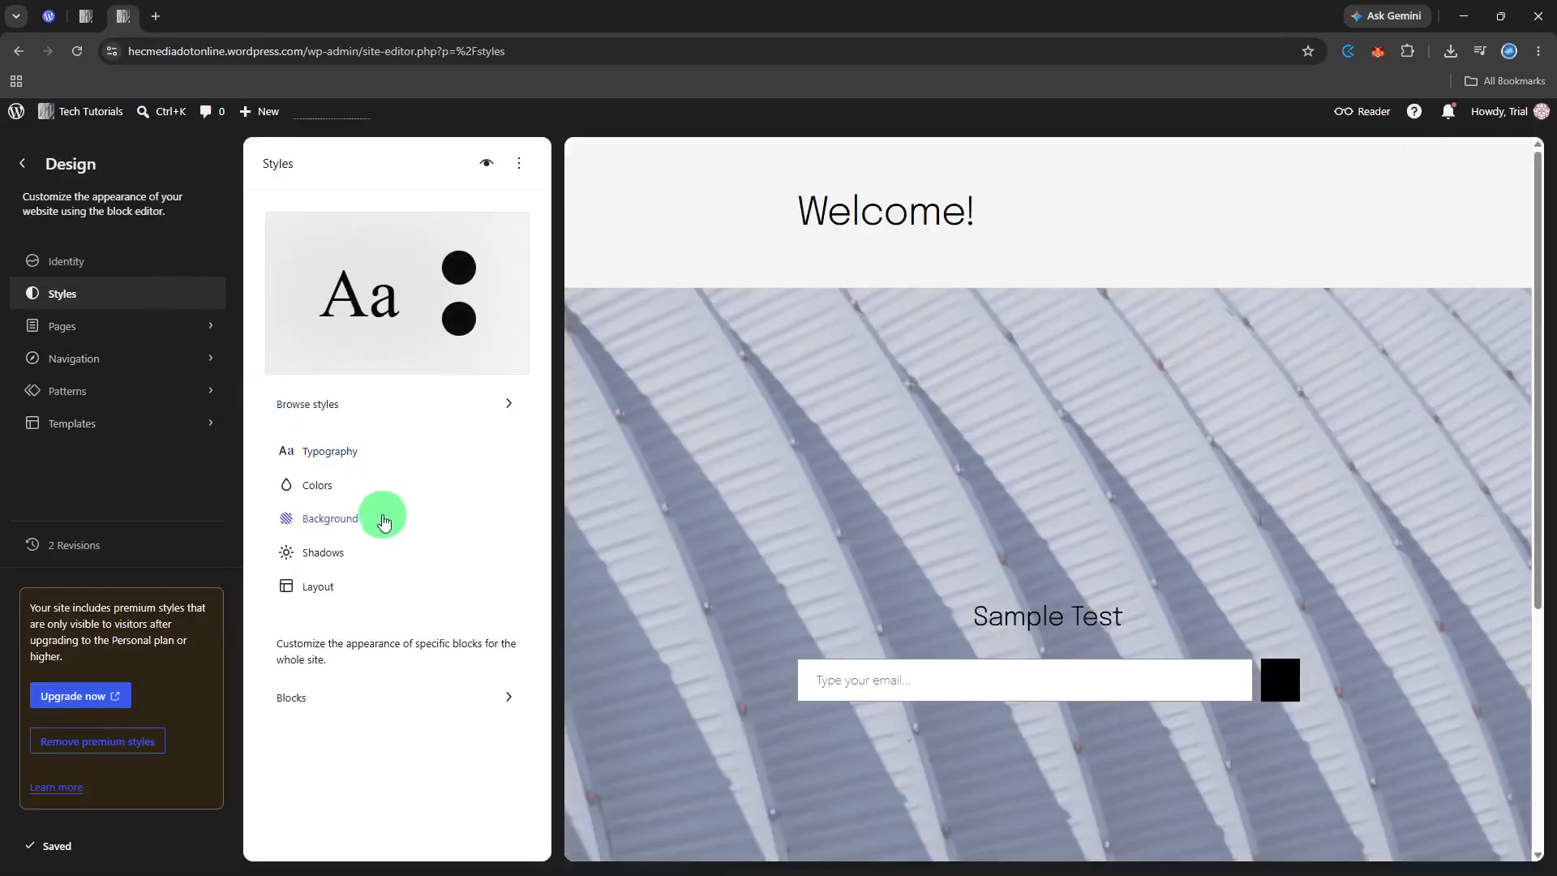
left_click(384, 522)
Step: Give the site background the default light gray gradient and set its color to the theme's Tertiary (#E6E6E6)
left_click(399, 362)
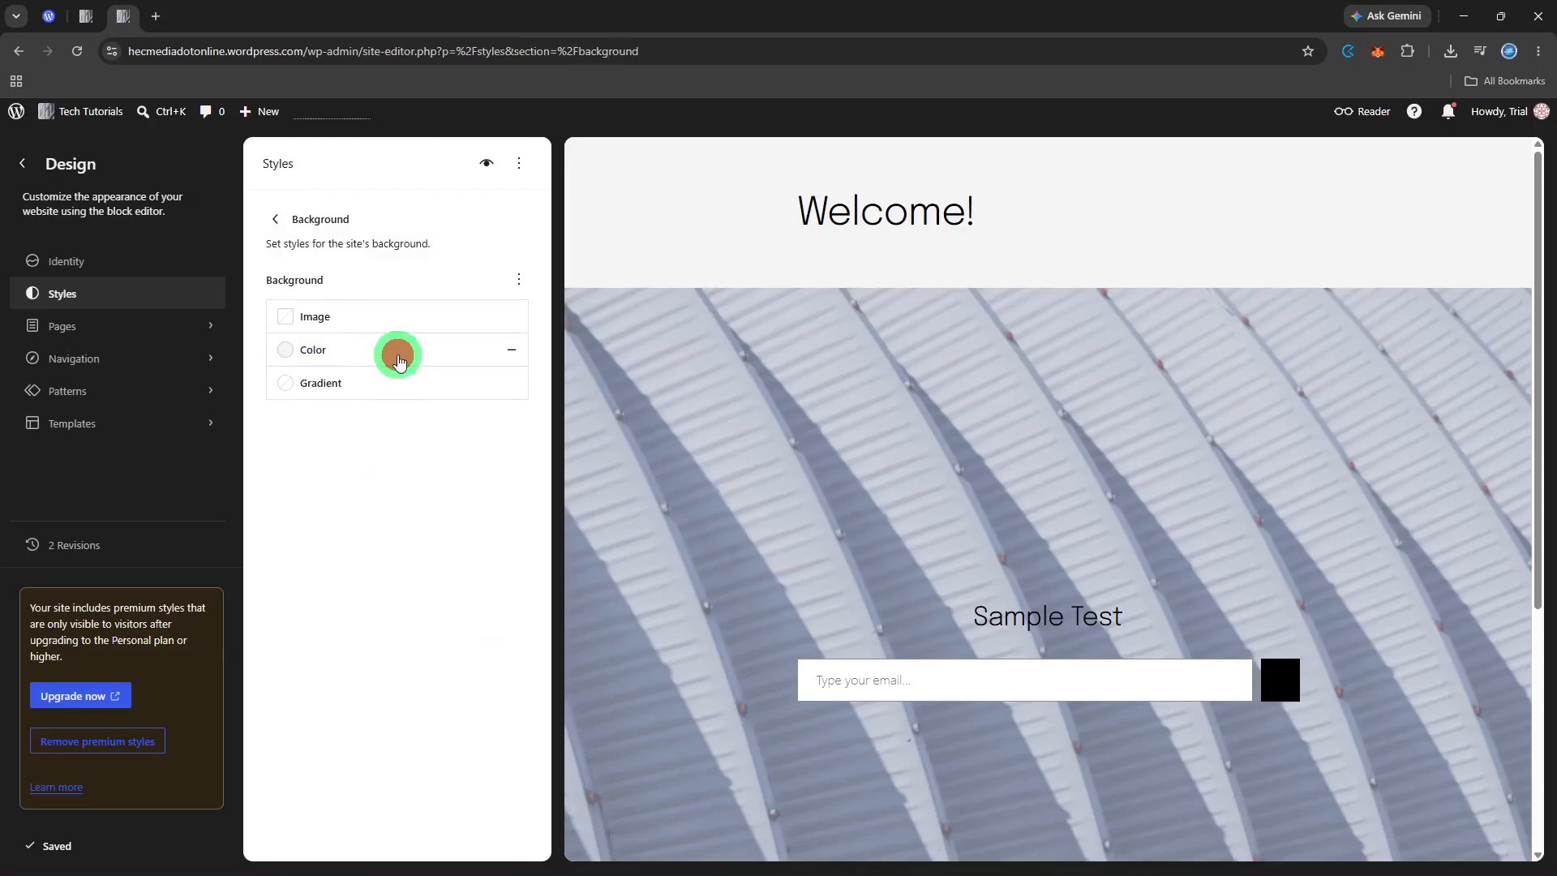
left_click(394, 376)
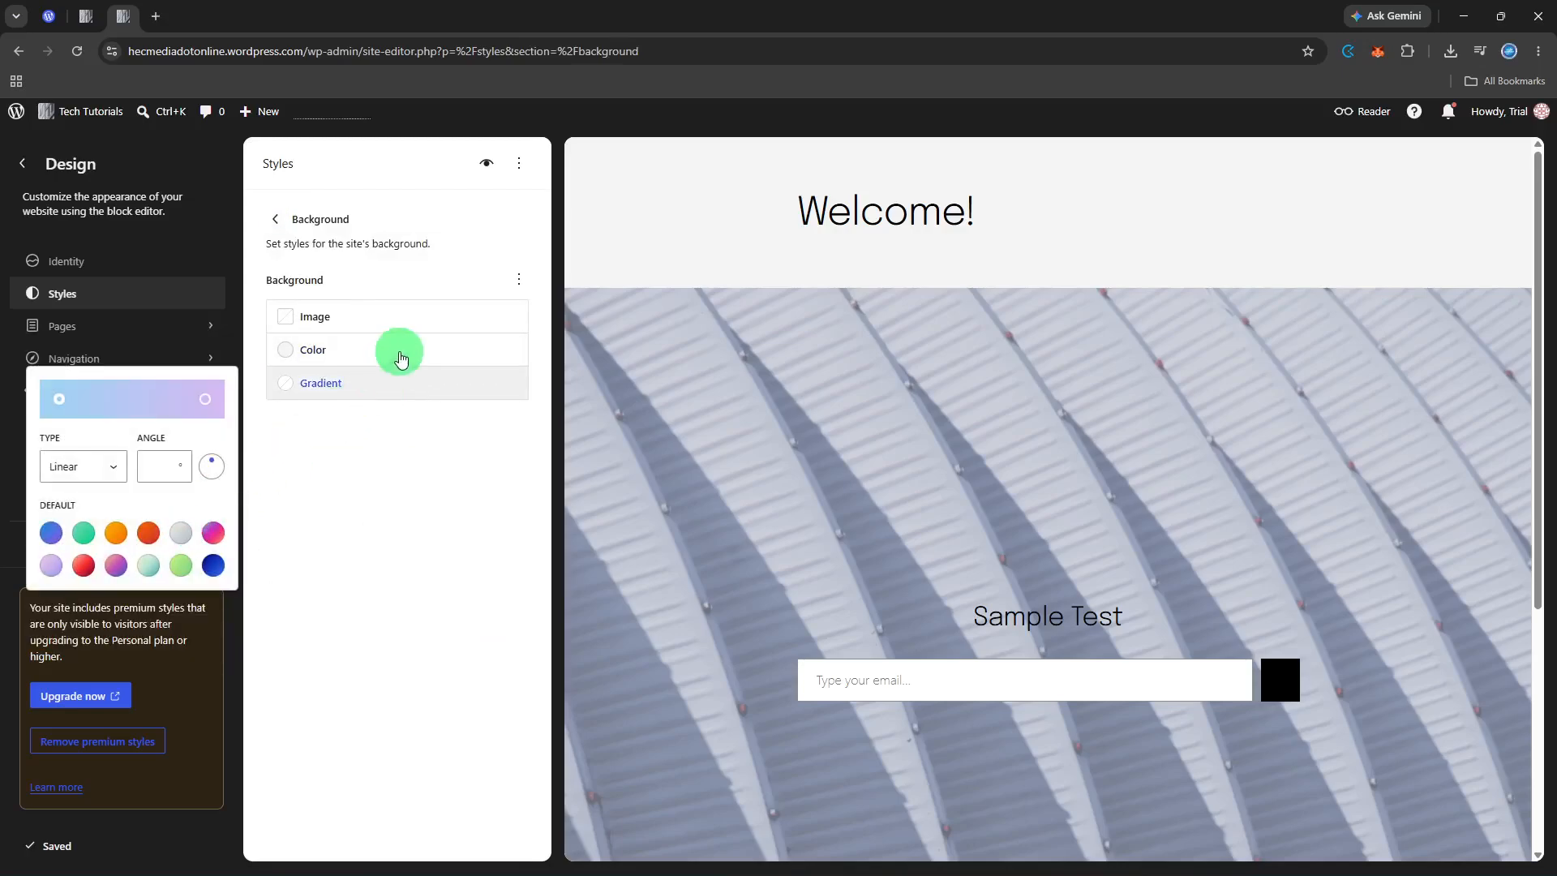
left_click(290, 357)
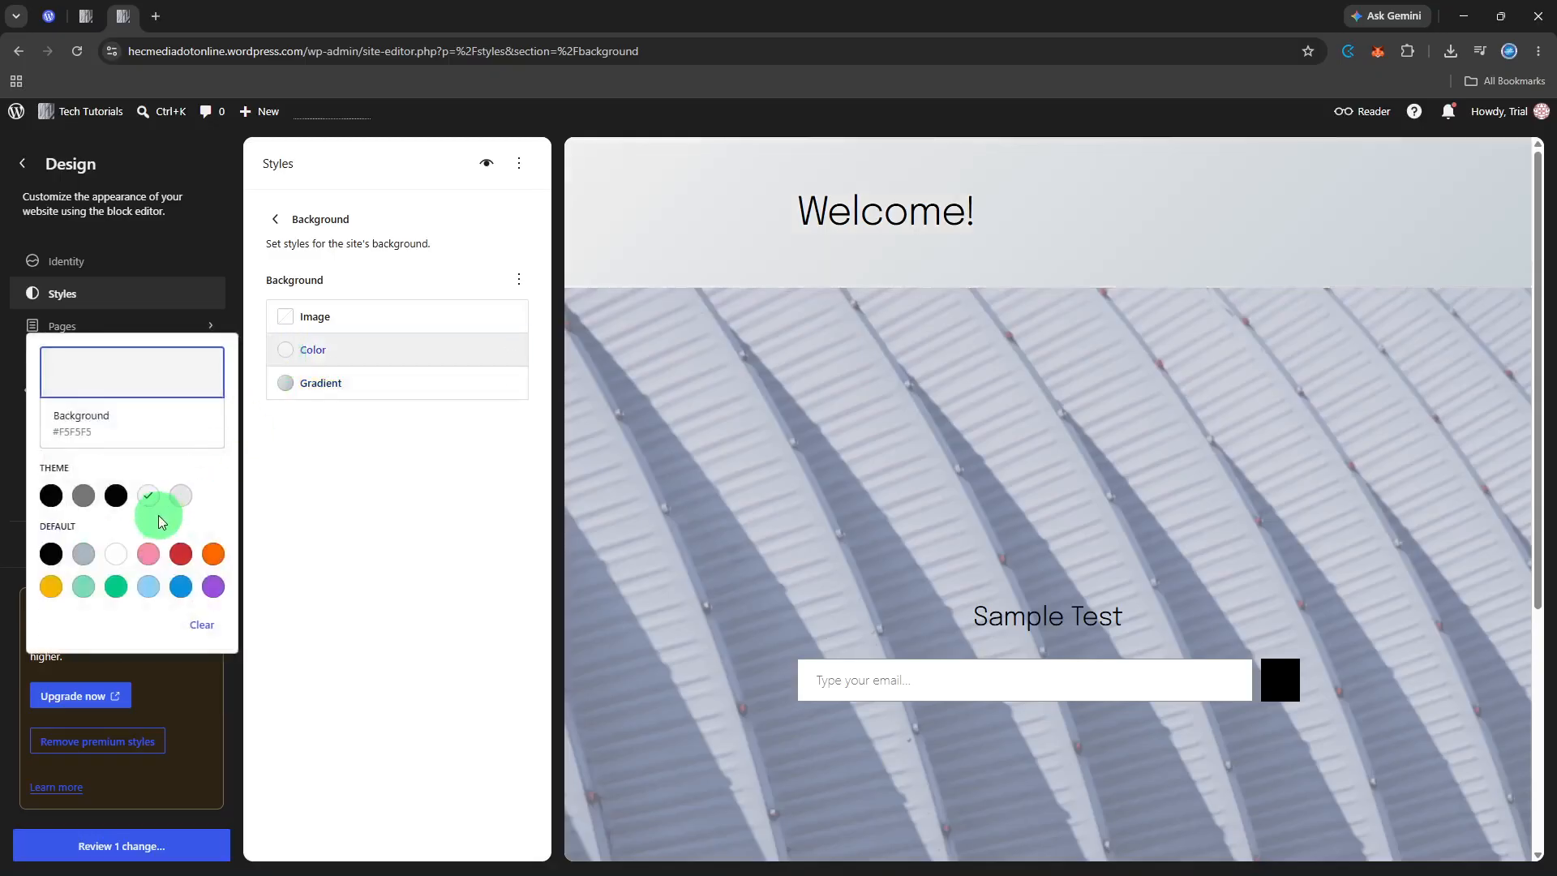
left_click(182, 497)
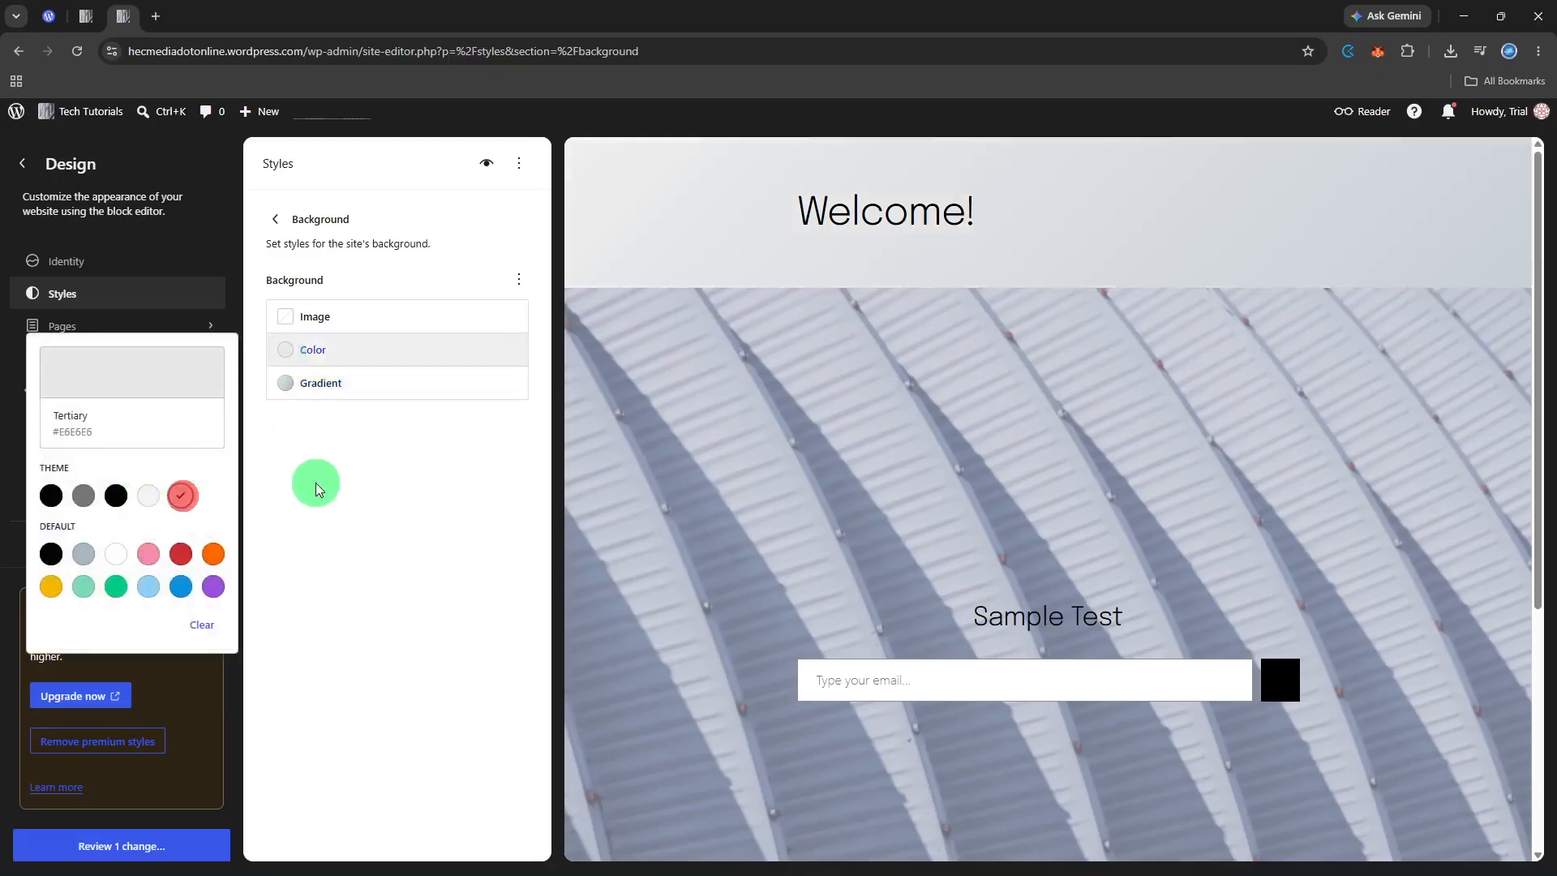
Step: Review the pending global styles change and save the custom background and color styles
left_click(317, 486)
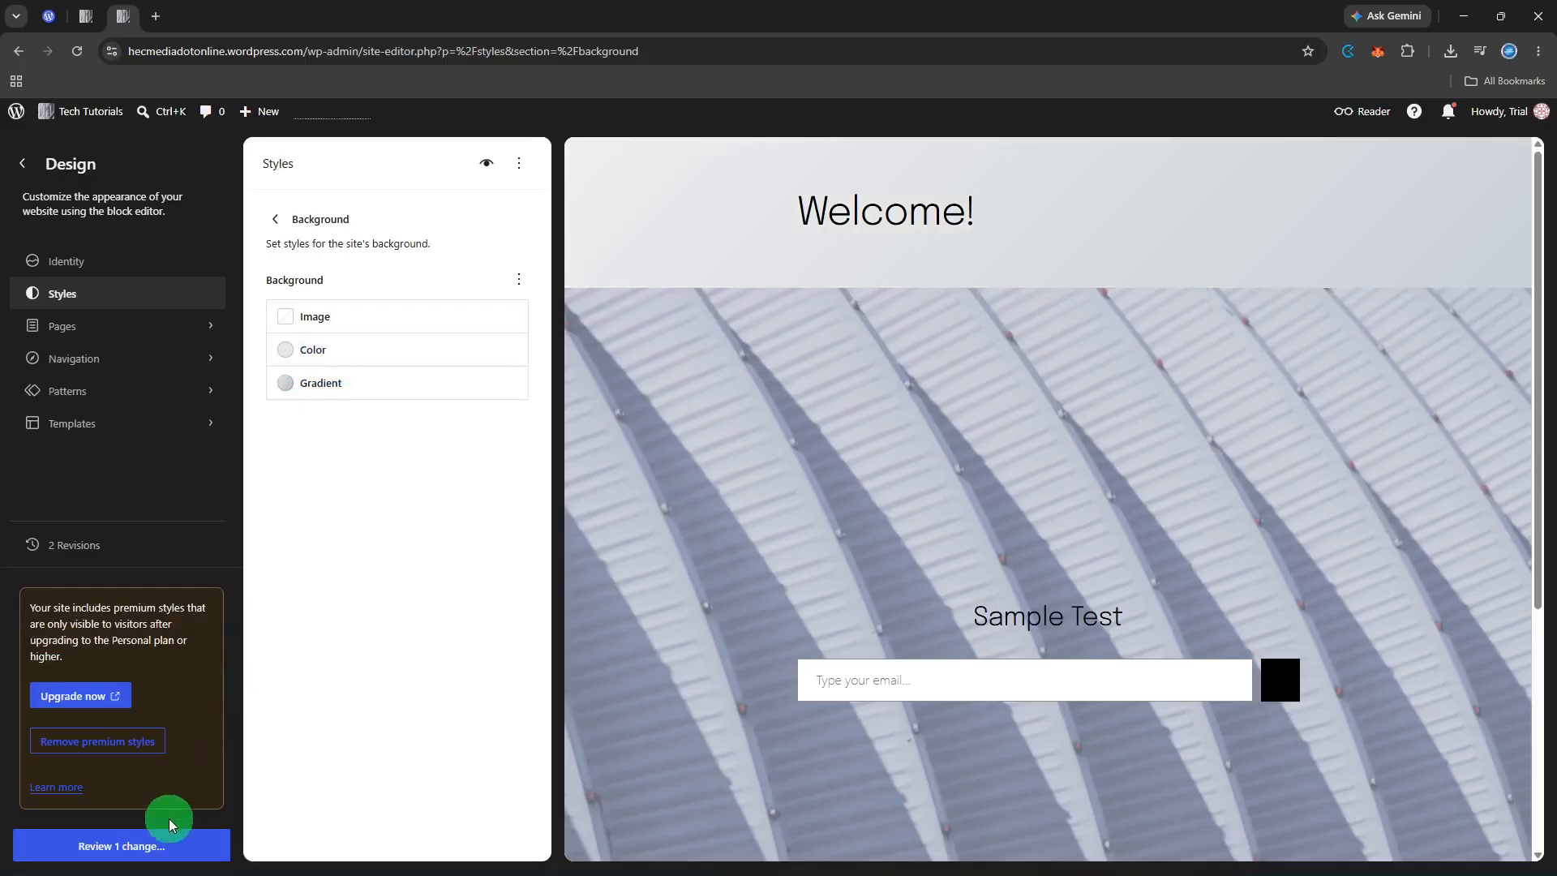
left_click(165, 846)
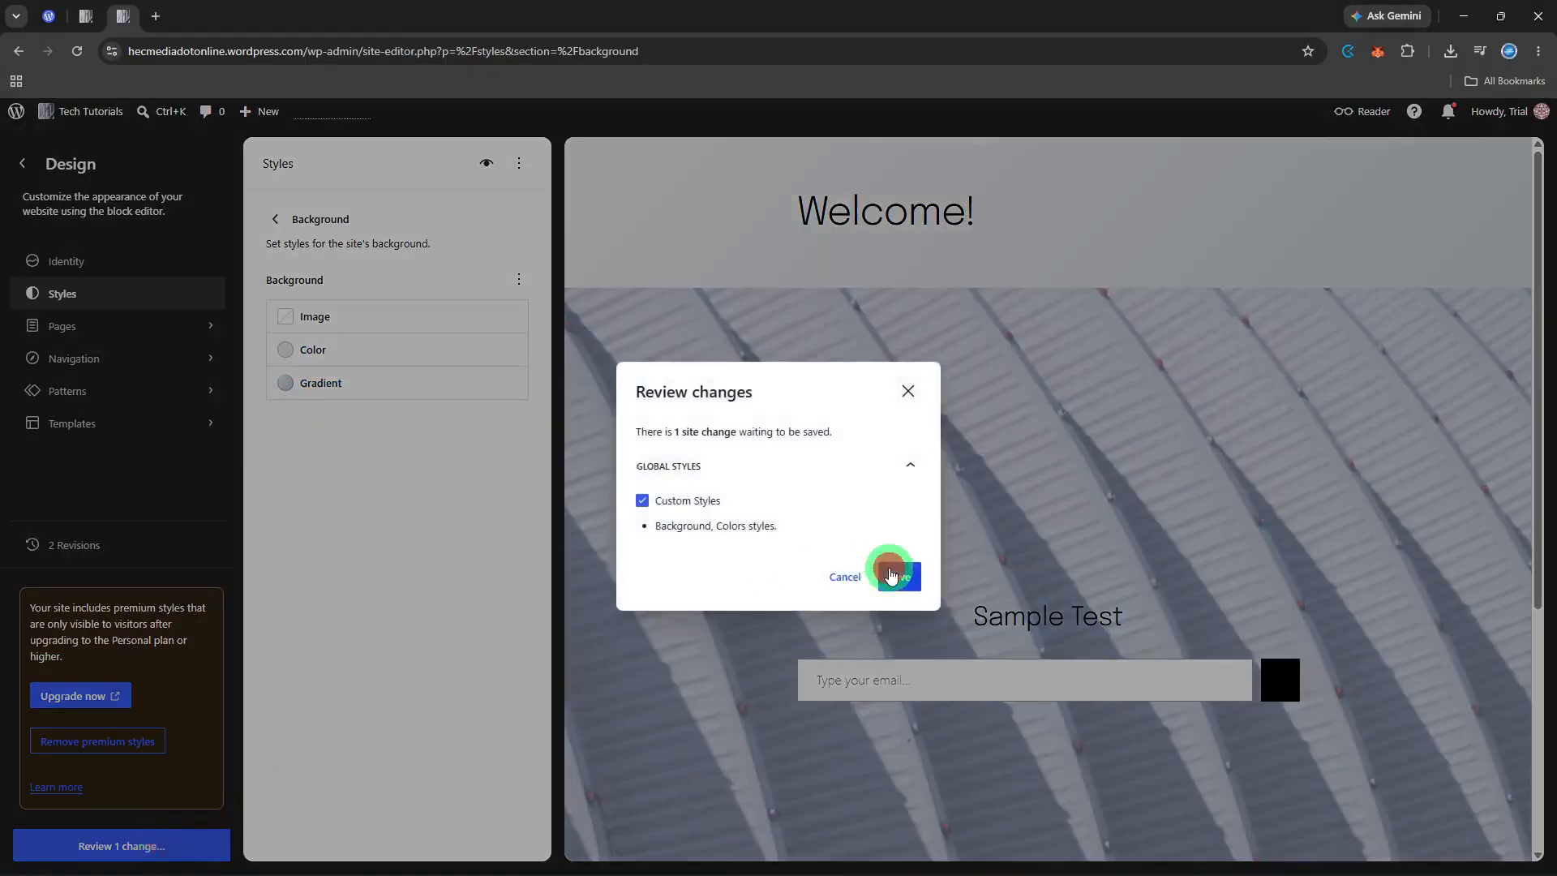
left_click(889, 573)
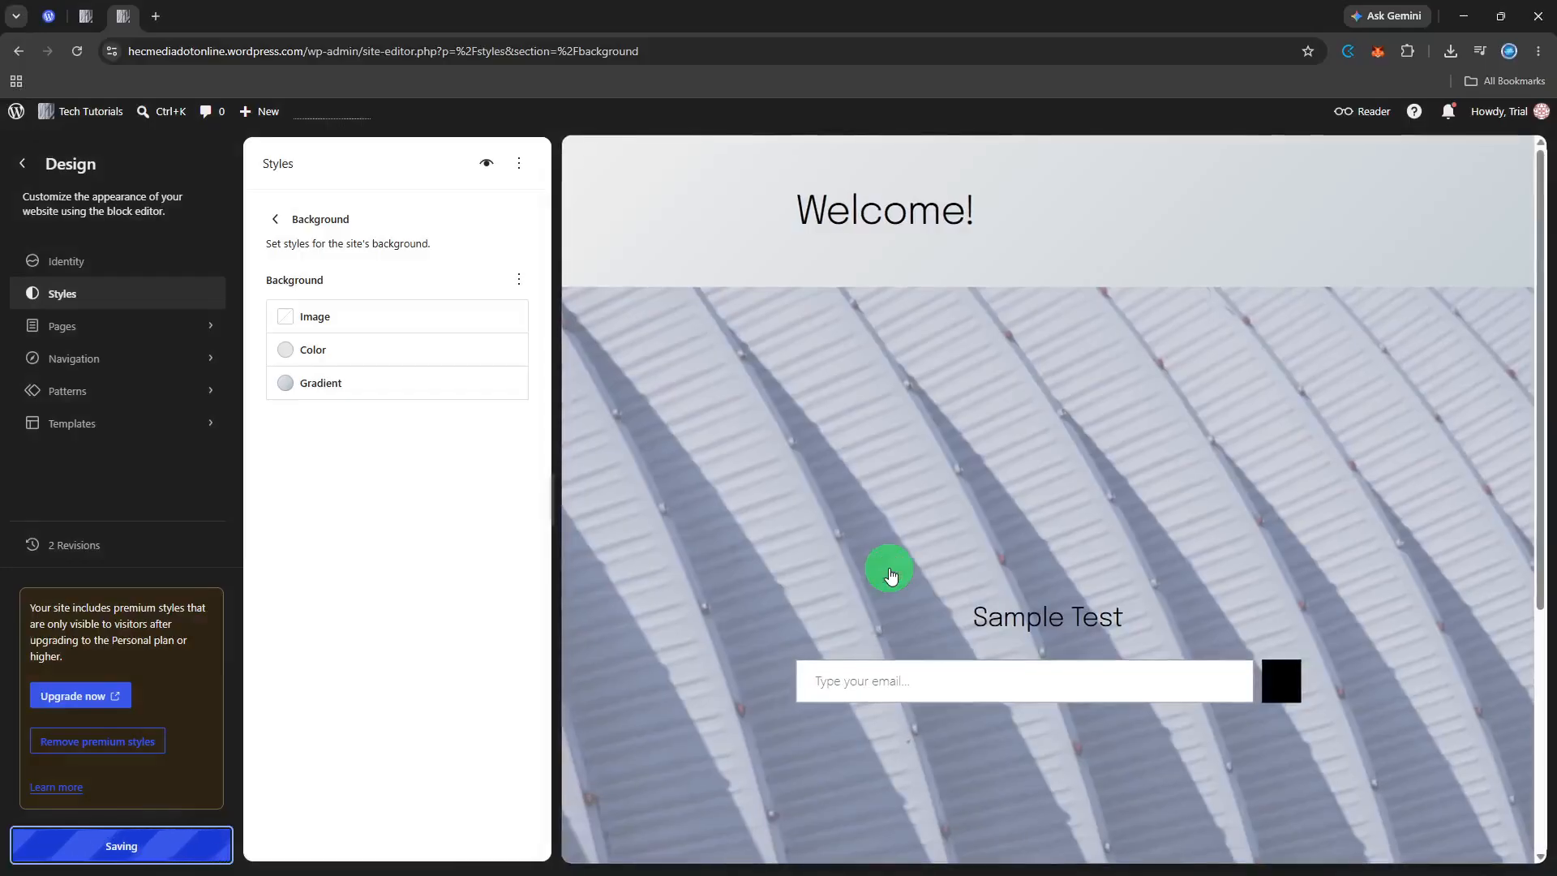